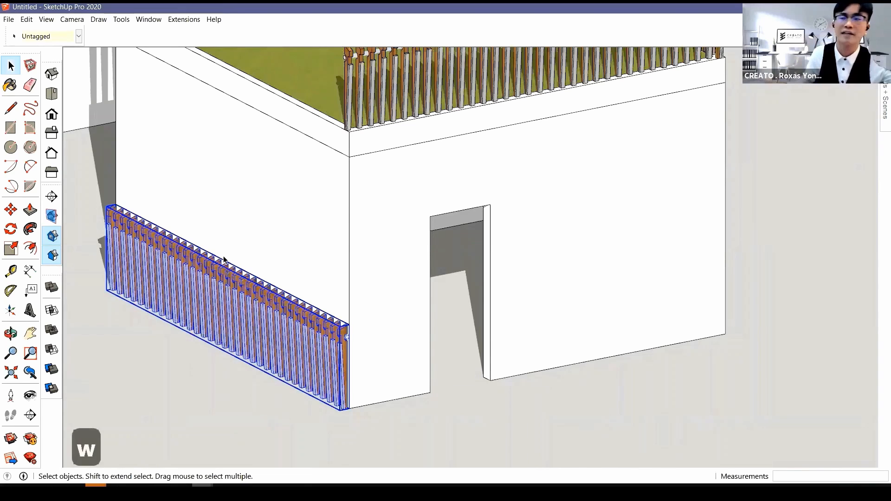
# Step: Scale the selected side fence panel taller to reach the roof edge, and scale it outward to make it deeper
pyautogui.moveTo(239, 276); pyautogui.dragTo(274, 255, button='middle')
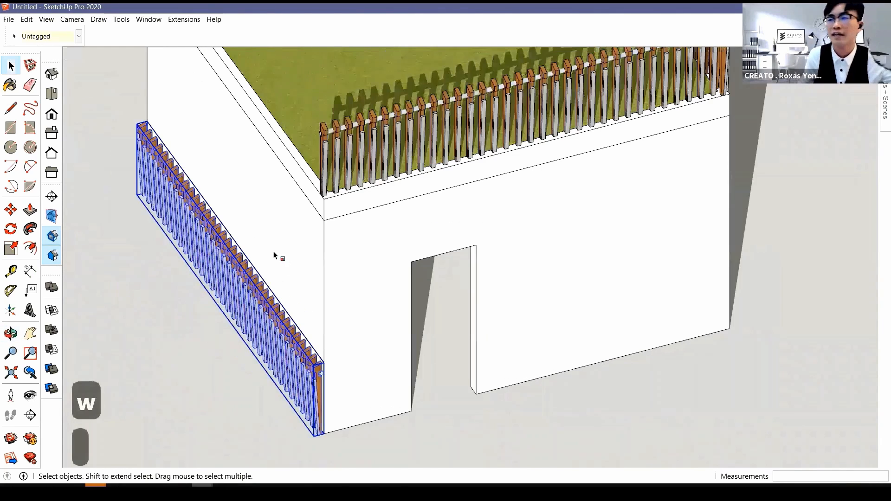
pyautogui.scroll(2, 274, 255)
pyautogui.press('s')
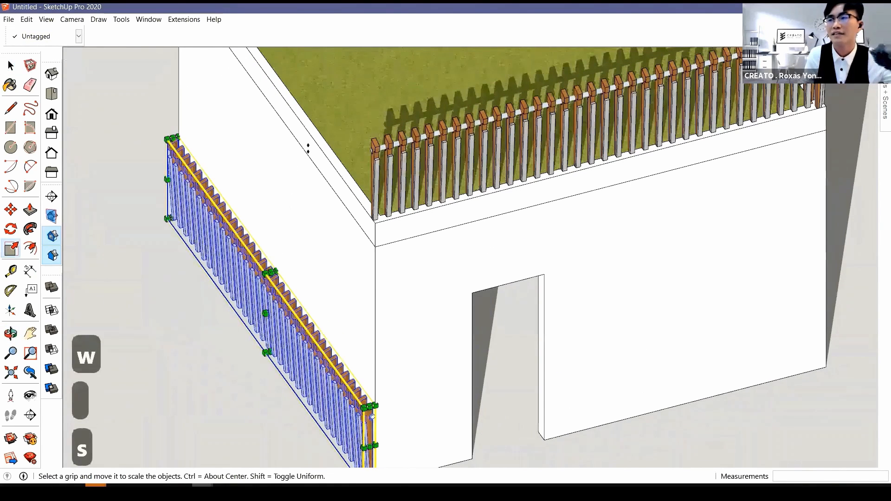
pyautogui.click(378, 225)
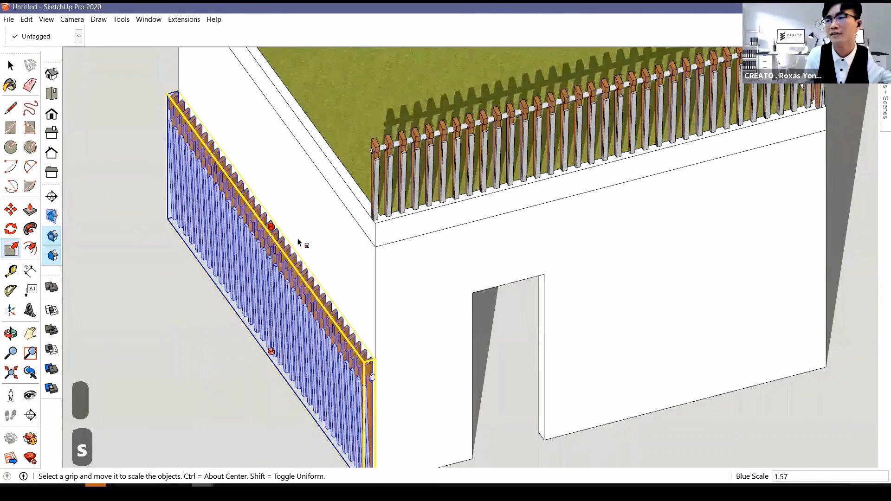
pyautogui.click(264, 223)
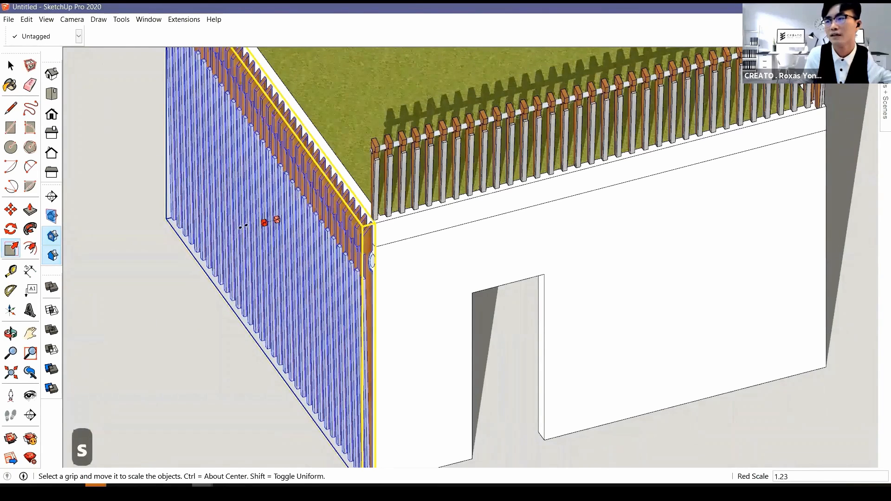
pyautogui.press('space')
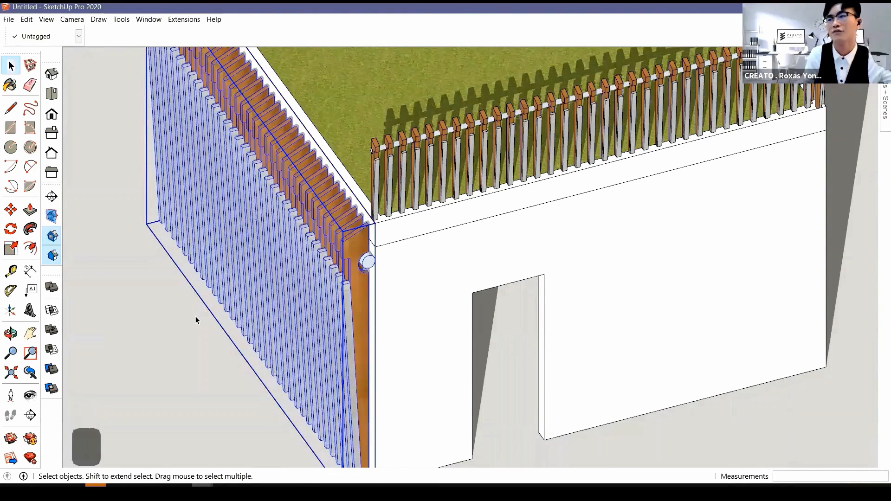
# Step: Open the enlarged side fence group and select the individual slat at the building's corner
pyautogui.moveTo(205, 318); pyautogui.dragTo(214, 185, button='middle')
pyautogui.scroll(-5, 209, 264)
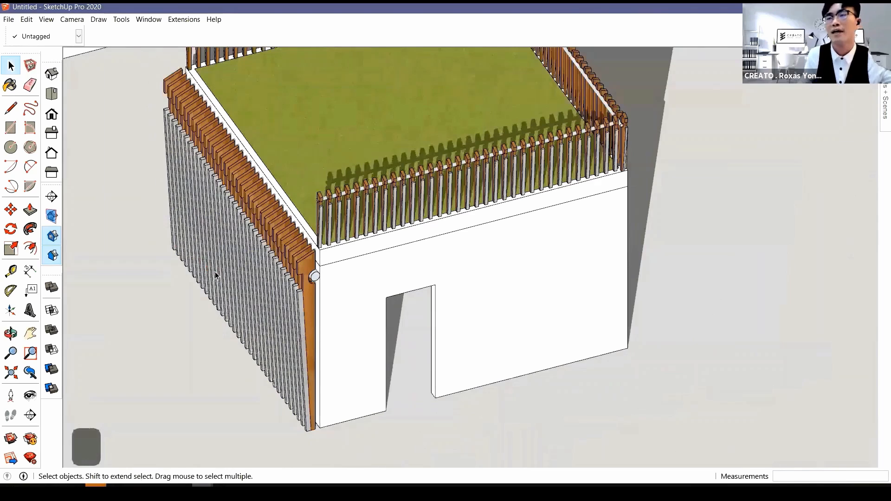
pyautogui.moveTo(209, 265); pyautogui.dragTo(215, 271, button='middle')
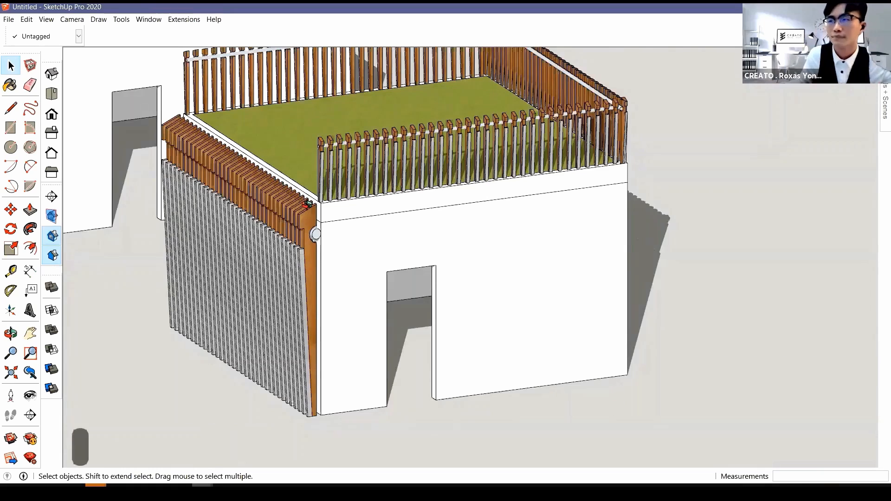
pyautogui.moveTo(302, 255); pyautogui.dragTo(281, 274, button='middle')
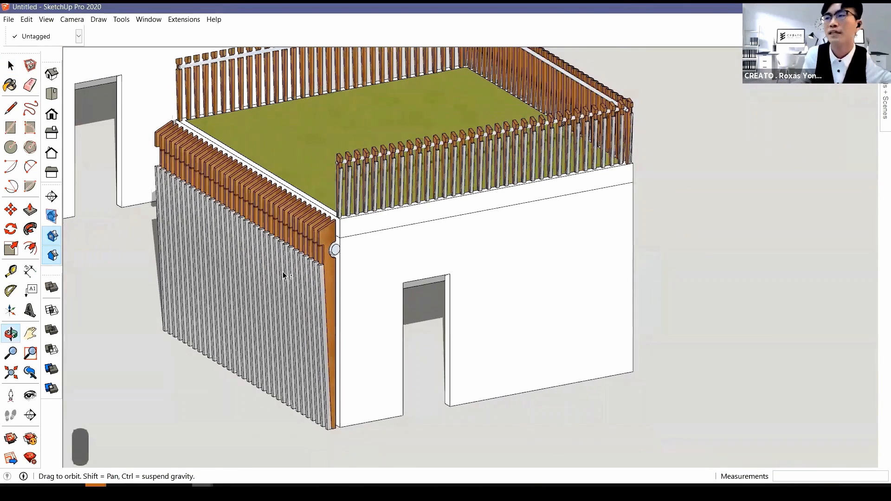
pyautogui.scroll(5, 395, 218)
pyautogui.click(410, 203)
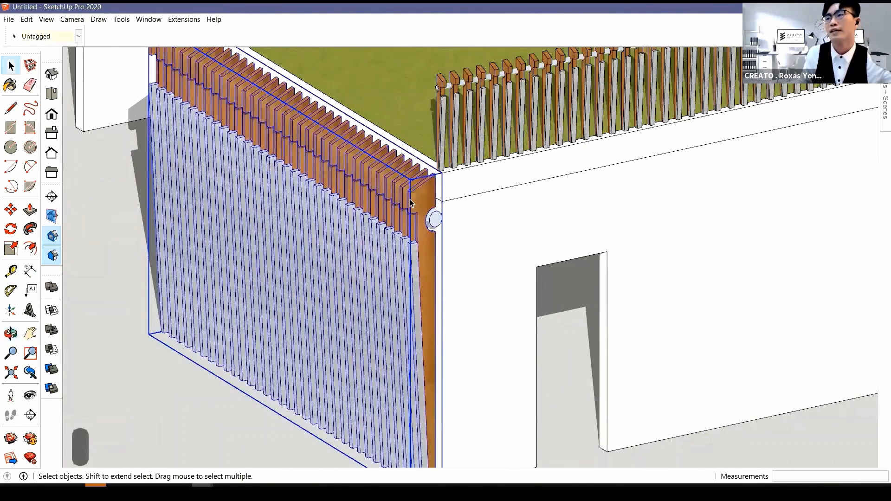
pyautogui.doubleClick(410, 203)
pyautogui.click(410, 203)
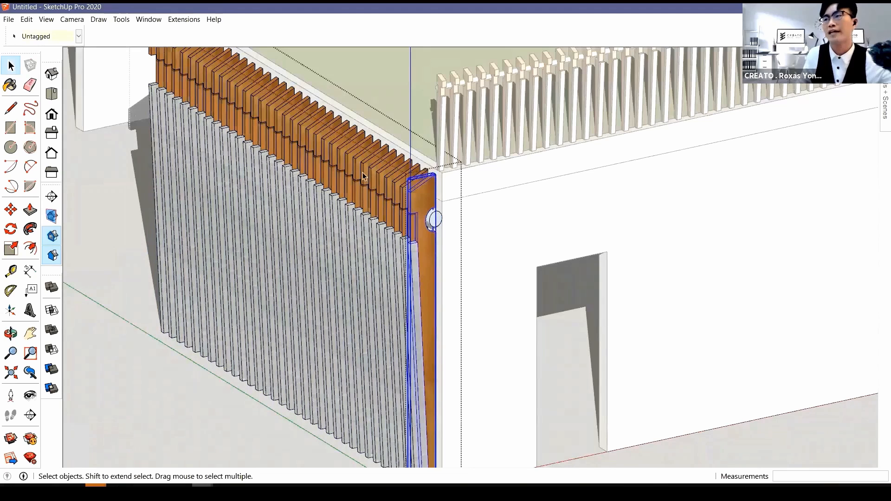
pyautogui.click(360, 154)
pyautogui.click(337, 143)
pyautogui.moveTo(445, 270); pyautogui.dragTo(406, 244, button='middle')
pyautogui.press('Escape')
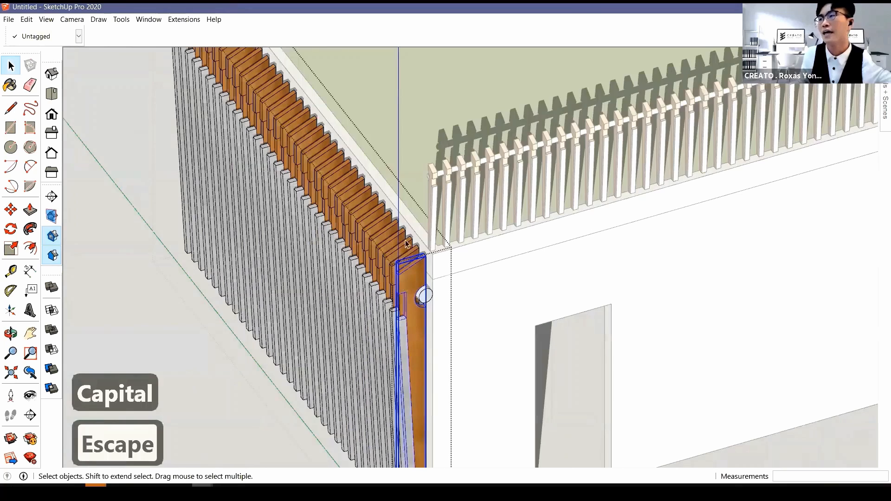
# Step: Open the corner slat component, draw a circle near its top and push it through to make a hole
pyautogui.doubleClick(409, 278)
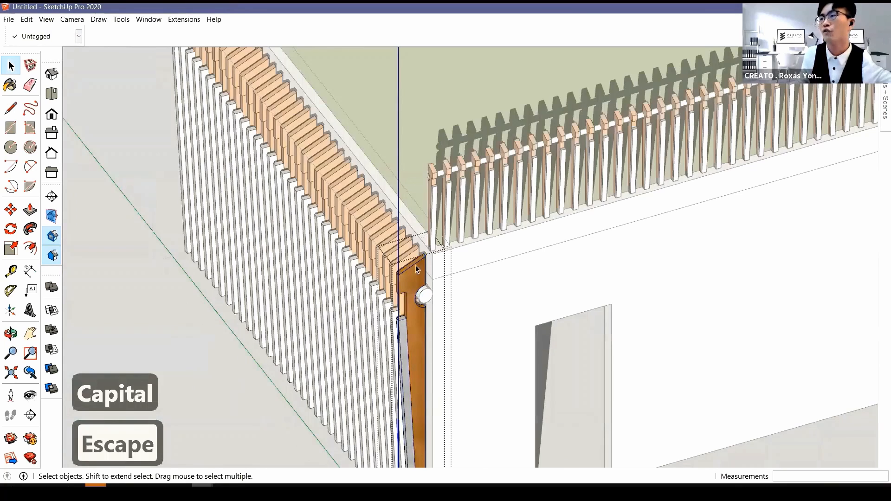
pyautogui.press('Escape')
pyautogui.doubleClick(402, 286)
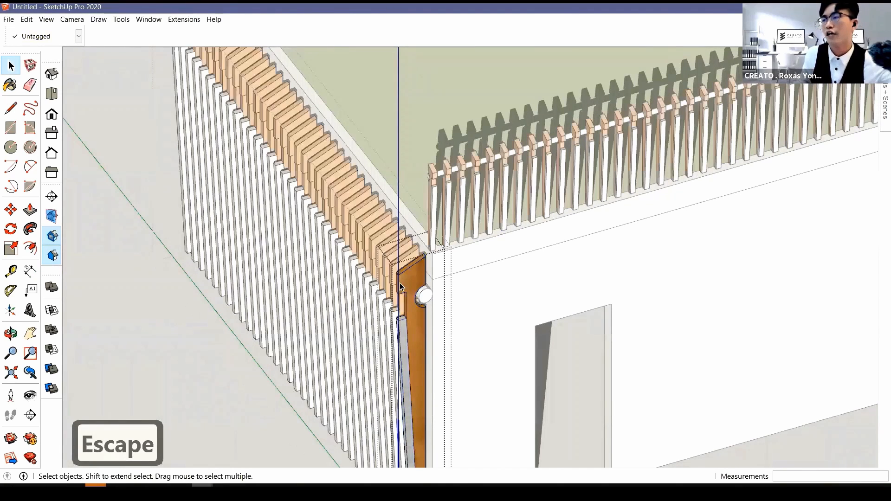
pyautogui.scroll(1, 419, 278)
pyautogui.press('l')
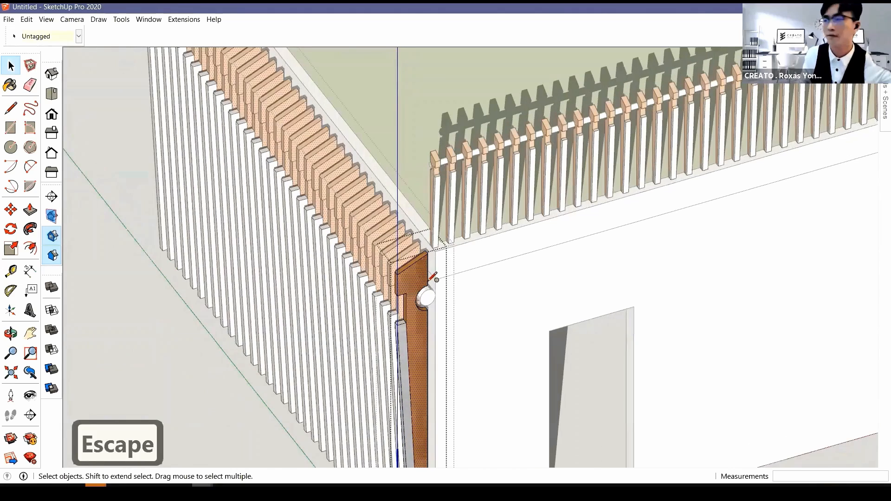
pyautogui.scroll(1, 423, 281)
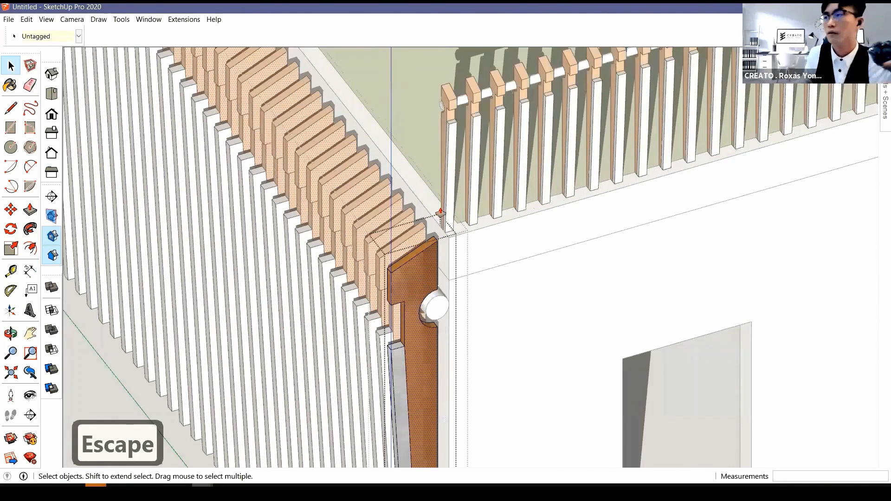
pyautogui.scroll(1, 443, 216)
pyautogui.press('c')
pyautogui.press('p')
pyautogui.moveTo(449, 220); pyautogui.dragTo(519, 83, button='middle')
pyautogui.press('space')
pyautogui.scroll(4, 519, 84)
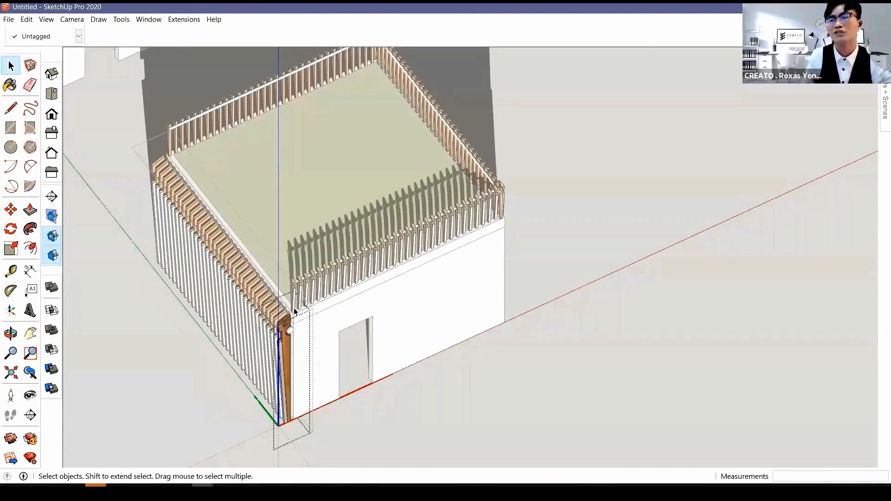
# Step: Undo the hole and its circle in the corner slat, and leave the slat component
pyautogui.hotkey('ctrl', 'z')
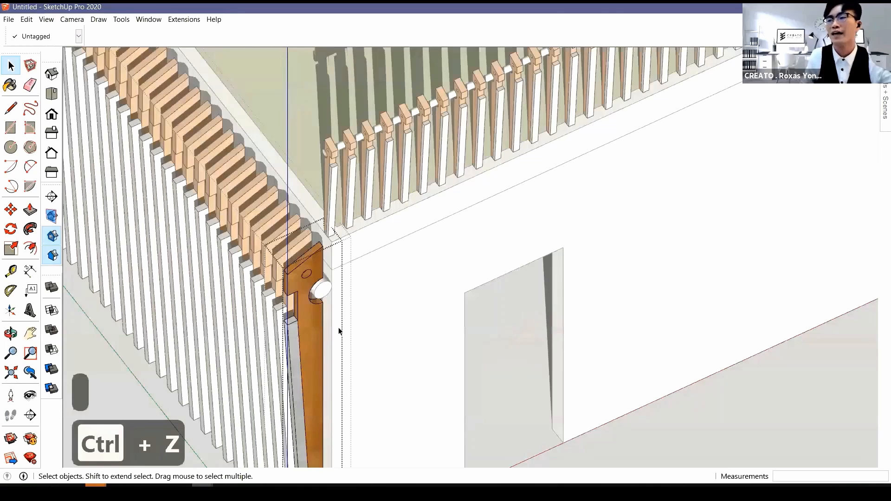
pyautogui.hotkey('ctrl', 'z')
pyautogui.press('Escape')
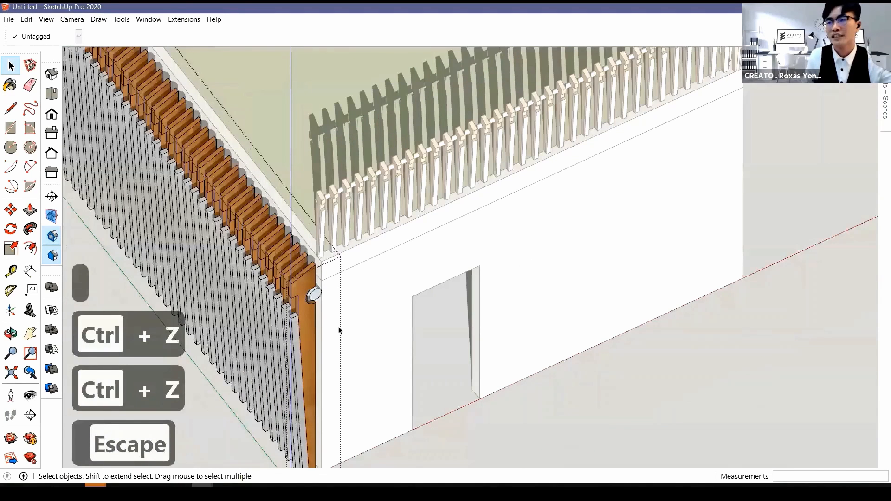
pyautogui.press('Escape')
# Step: Select all slats inside the side fence group, apply Make Unique to them, and clear the selection
pyautogui.scroll(3, 318, 289)
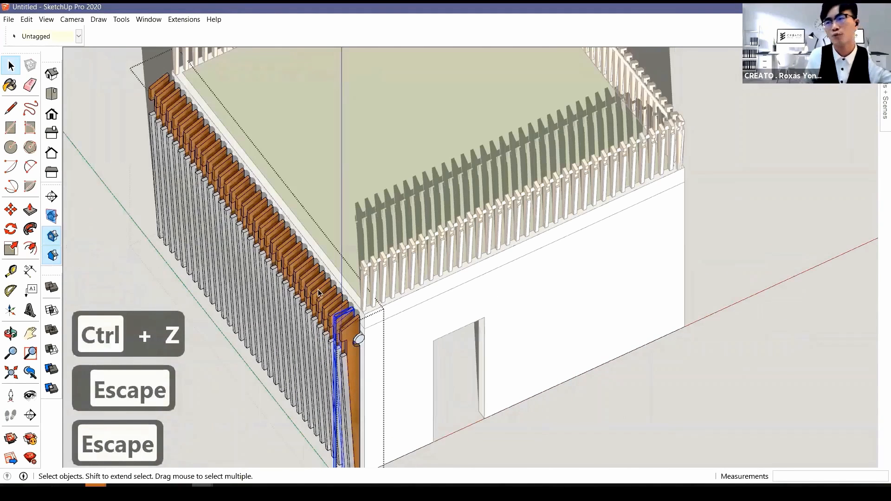
pyautogui.hotkey('ctrl', 'a')
pyautogui.rightClick(318, 288)
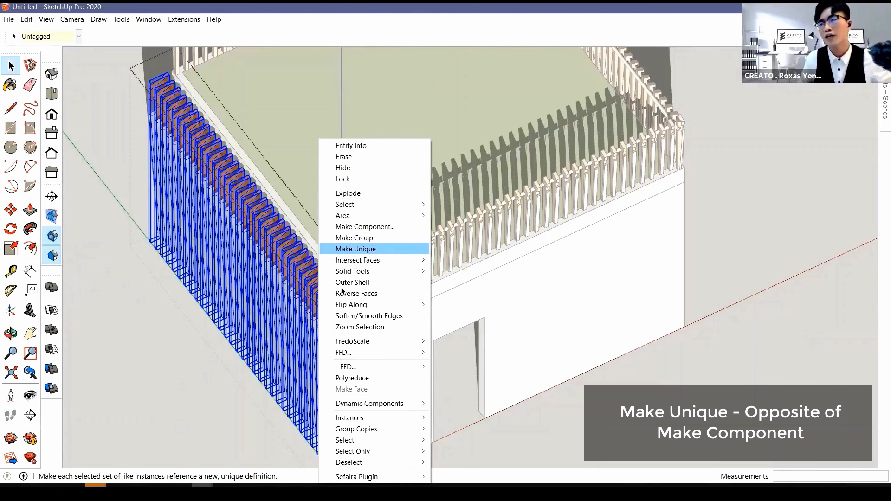
pyautogui.click(344, 292)
pyautogui.click(194, 355)
# Step: Open the corner slat of the unique set and cut a circular hole through its top with Circle and Push/Pull
pyautogui.doubleClick(350, 330)
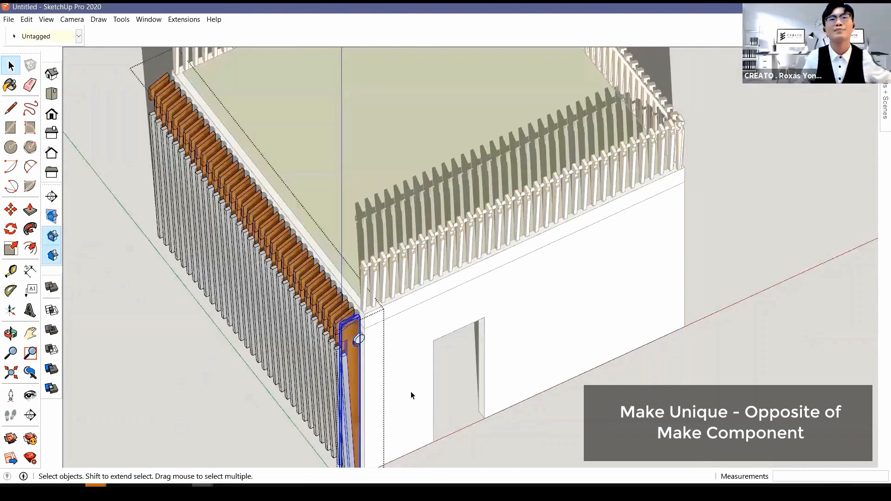
pyautogui.scroll(1, 353, 330)
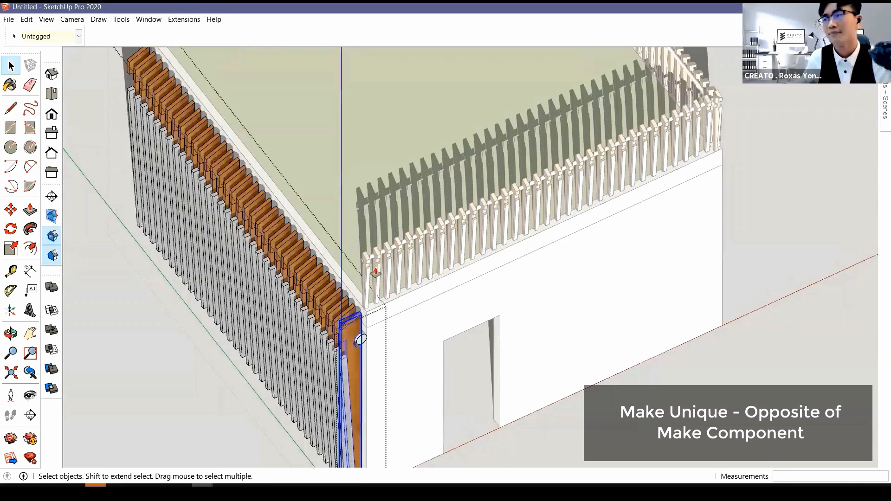
pyautogui.scroll(3, 384, 237)
pyautogui.moveTo(411, 140); pyautogui.dragTo(382, 183, button='middle')
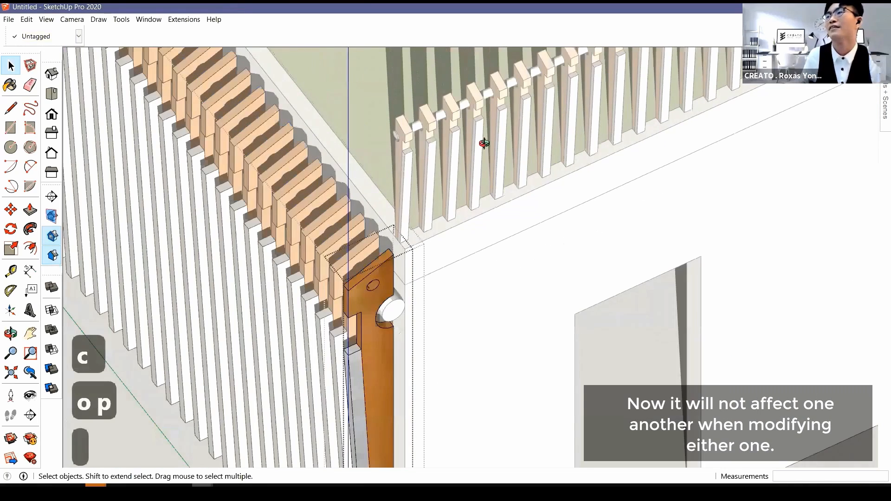
pyautogui.moveTo(525, 214); pyautogui.dragTo(443, 228, button='middle')
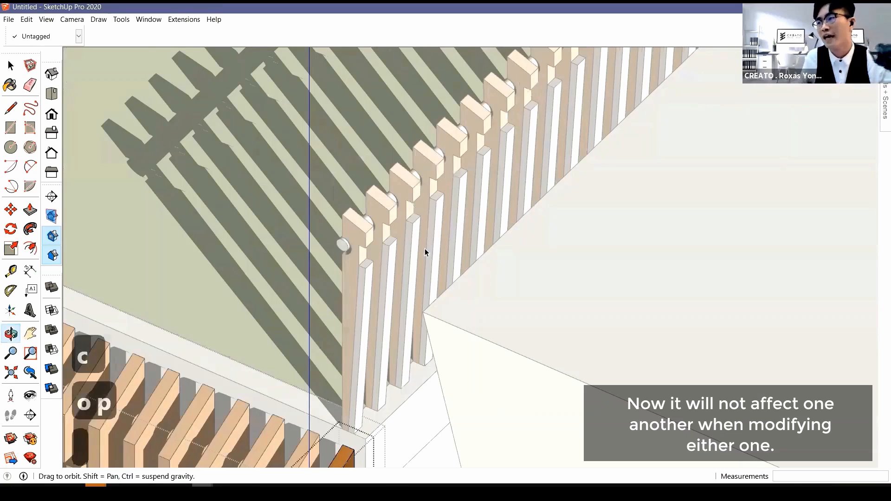
pyautogui.moveTo(391, 210); pyautogui.dragTo(489, 140, button='middle')
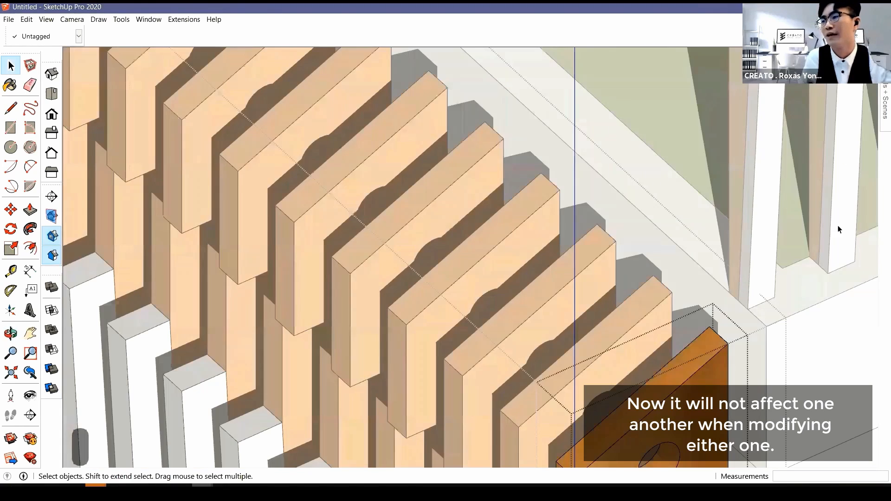
pyautogui.moveTo(838, 224); pyautogui.dragTo(678, 358, button='middle')
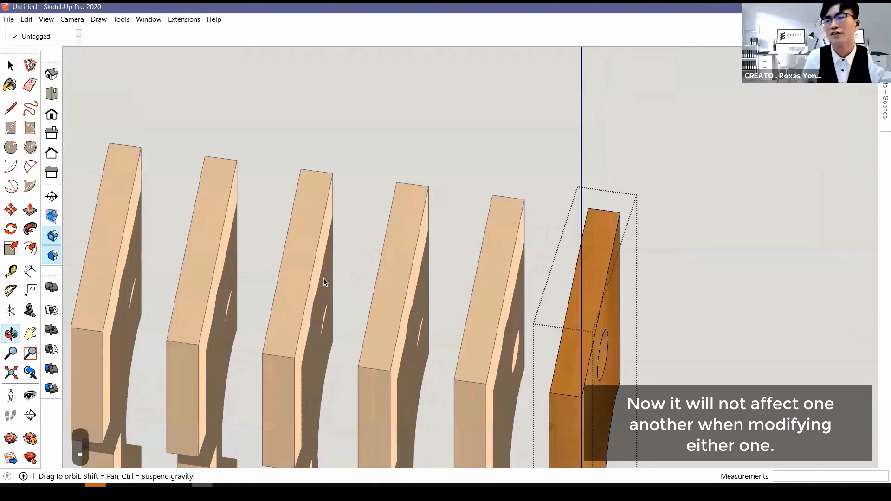
pyautogui.moveTo(324, 278); pyautogui.dragTo(335, 291, button='middle')
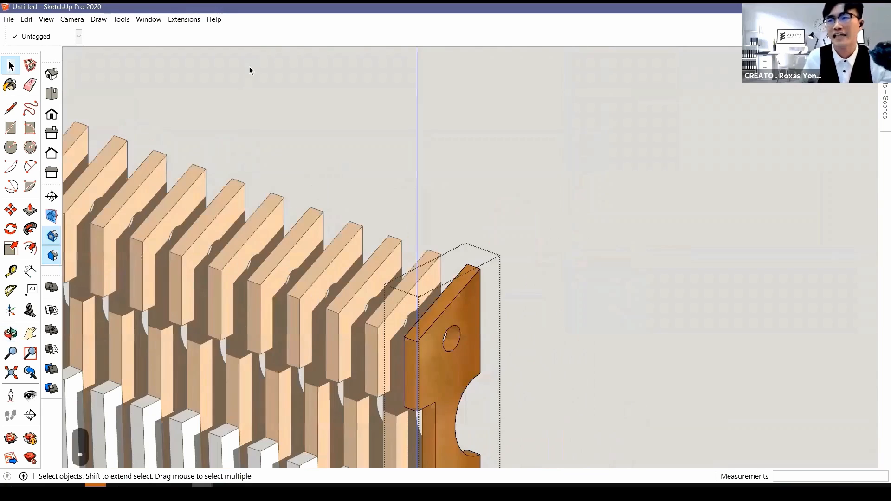
# Step: Check the holes along the side fence, and close the slat component and the fence group
pyautogui.scroll(-3, 301, 231)
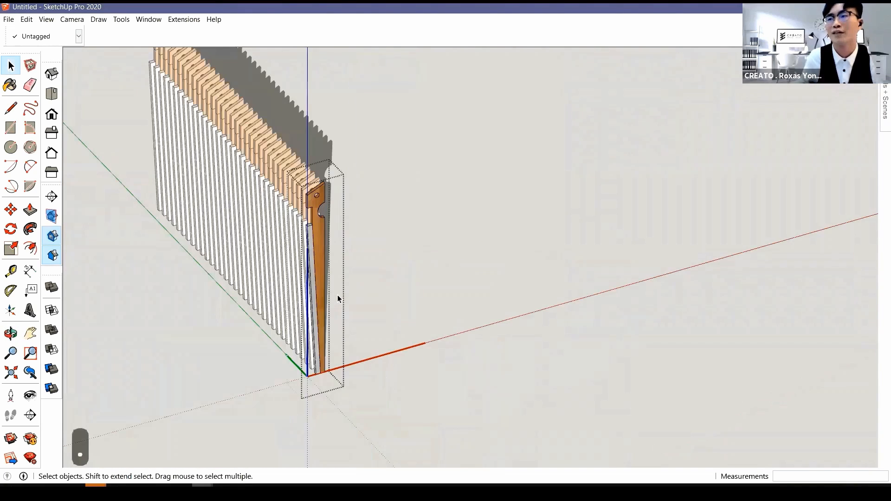
pyautogui.moveTo(329, 274); pyautogui.dragTo(326, 284, button='middle')
pyautogui.scroll(2, 321, 278)
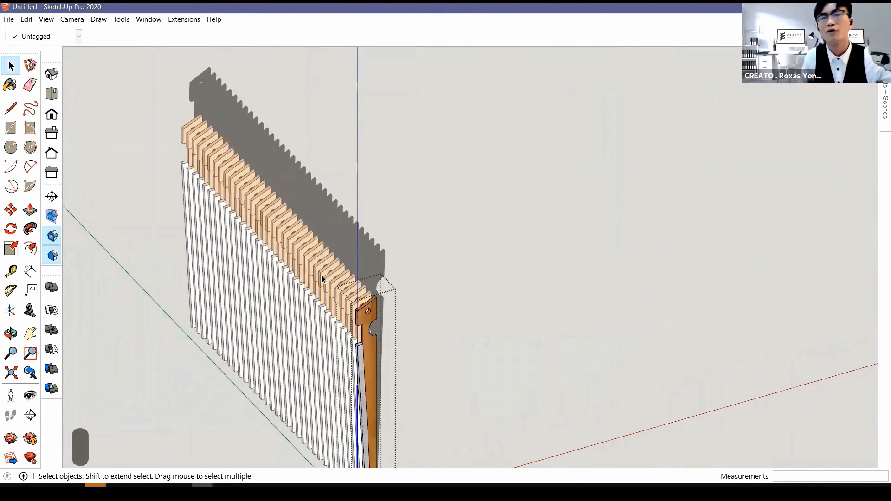
pyautogui.press('Escape')
pyautogui.press('Escape')
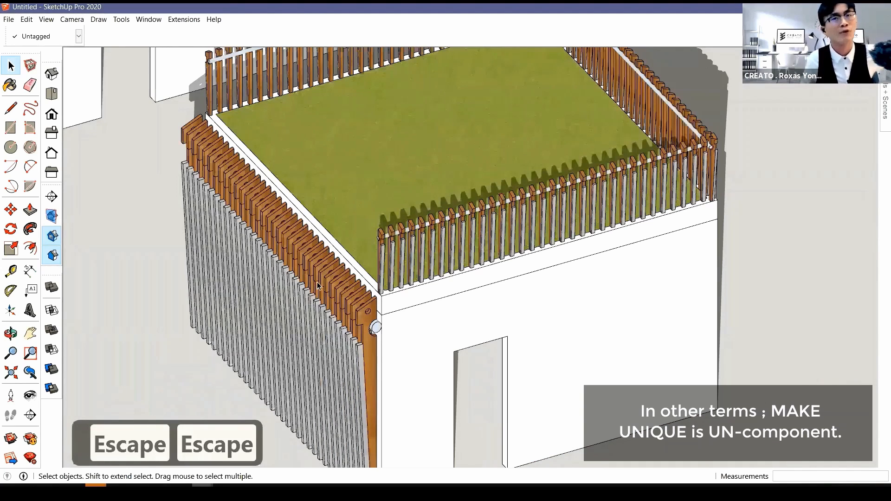
pyautogui.click(319, 284)
pyautogui.scroll(1, 321, 281)
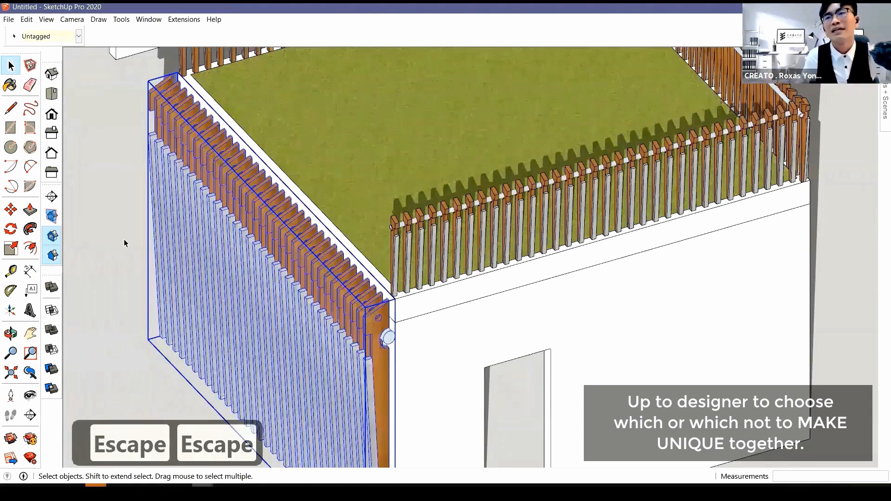
pyautogui.press('Escape')
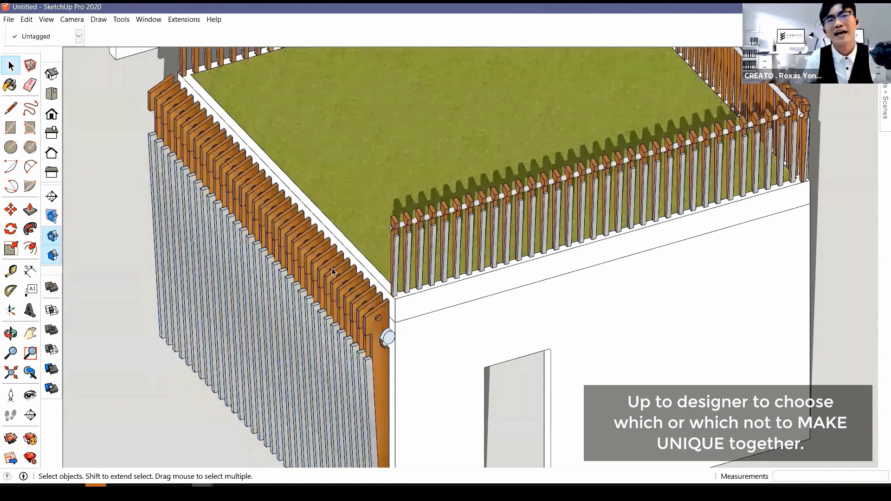
pyautogui.moveTo(332, 270); pyautogui.dragTo(307, 234, button='middle')
pyautogui.press('Escape')
pyautogui.press('Escape')
# Step: Open the side fence group for editing close to the house corner
pyautogui.click(307, 235)
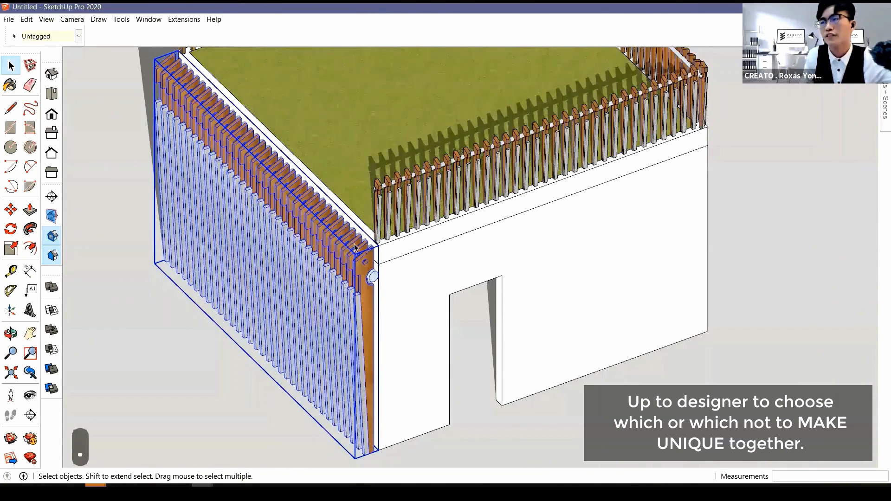
pyautogui.scroll(1, 354, 245)
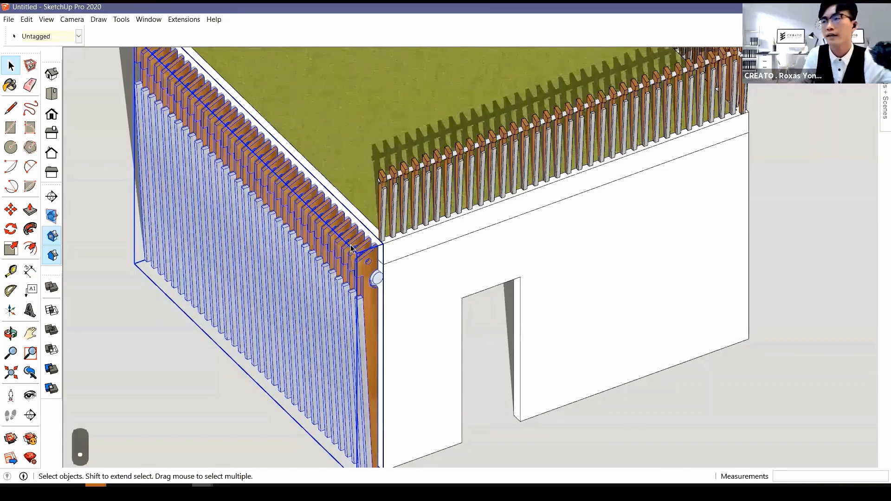
pyautogui.scroll(5, 354, 244)
pyautogui.doubleClick(312, 213)
# Step: Select every third slat along the whole side fence as one set
pyautogui.scroll(1, 274, 176)
pyautogui.keyDown('ctrl'); pyautogui.click(325, 211); pyautogui.keyUp('ctrl')
pyautogui.keyDown('ctrl'); pyautogui.click(280, 179); pyautogui.keyUp('ctrl')
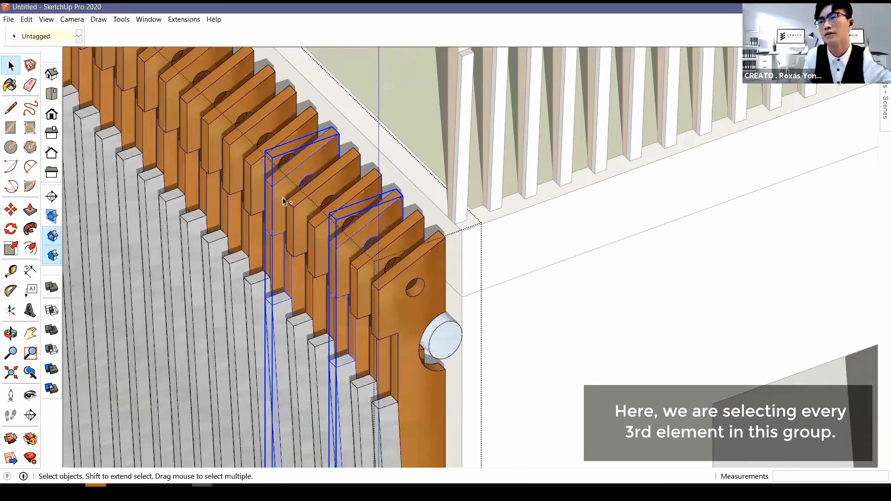
pyautogui.keyDown('shift'); pyautogui.moveTo(283, 201); pyautogui.dragTo(407, 330, button='middle'); pyautogui.keyUp('shift')
pyautogui.keyDown('ctrl'); pyautogui.click(341, 257); pyautogui.keyUp('ctrl')
pyautogui.keyDown('ctrl'); pyautogui.click(280, 196); pyautogui.keyUp('ctrl')
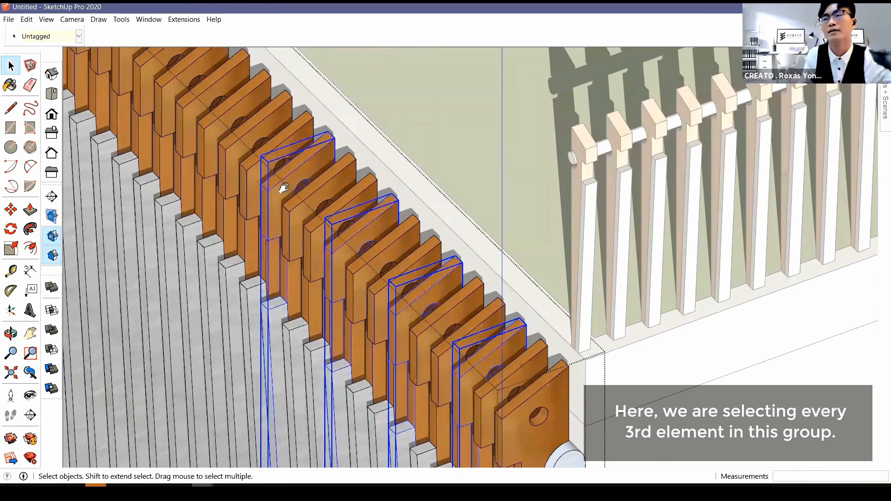
pyautogui.keyDown('ctrl'); pyautogui.click(212, 127); pyautogui.keyUp('ctrl')
pyautogui.keyDown('shift'); pyautogui.moveTo(224, 132); pyautogui.dragTo(250, 154, button='middle'); pyautogui.keyUp('shift')
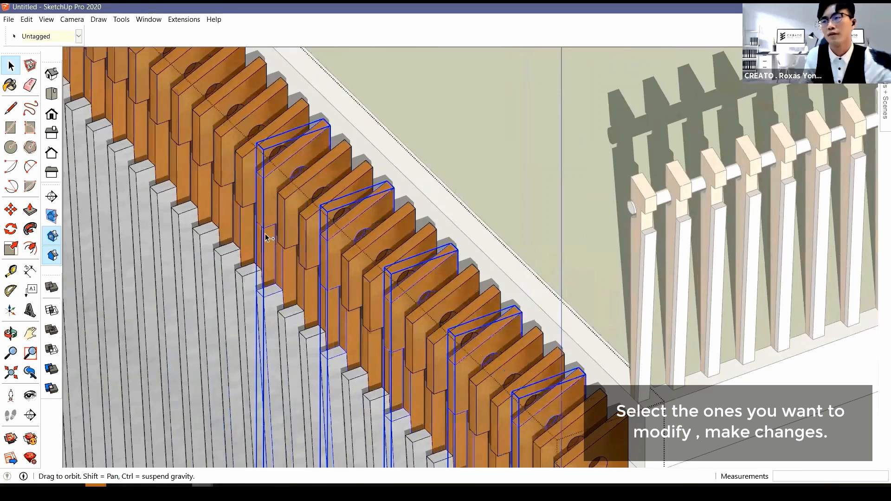
pyautogui.keyDown('shift'); pyautogui.moveTo(294, 258); pyautogui.dragTo(327, 287, button='middle'); pyautogui.keyUp('shift')
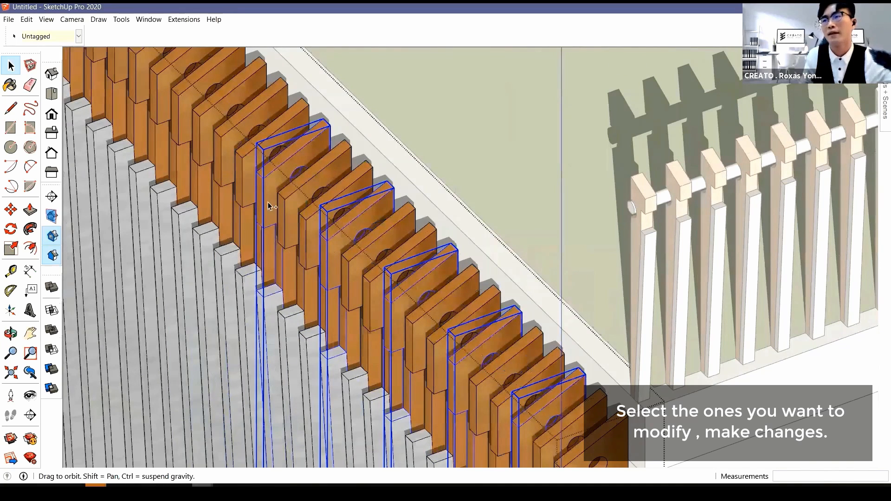
pyautogui.moveTo(270, 205); pyautogui.dragTo(251, 190, button='middle')
pyautogui.moveTo(221, 158); pyautogui.dragTo(191, 122, button='middle')
pyautogui.keyDown('shift'); pyautogui.click(279, 158); pyautogui.keyUp('shift')
pyautogui.keyDown('shift'); pyautogui.click(211, 100); pyautogui.keyUp('shift')
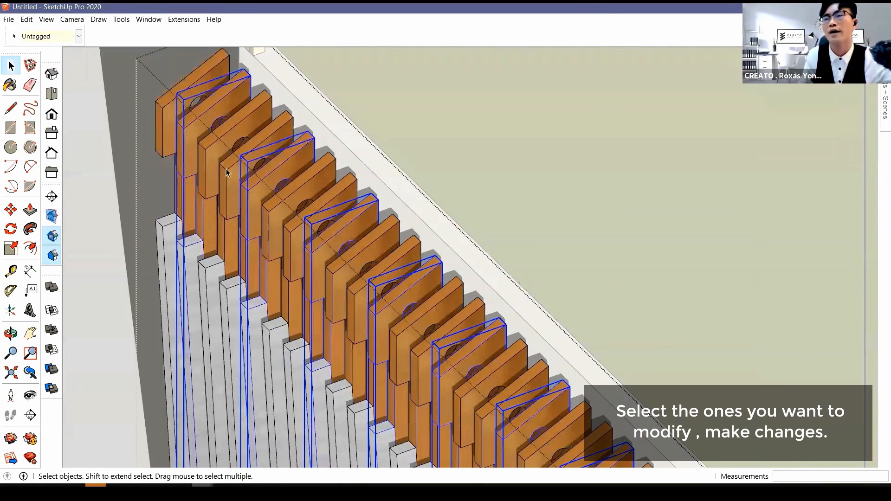
# Step: Apply Make Unique to the selected slats, and pick a single slat of that set
pyautogui.scroll(-1, 404, 282)
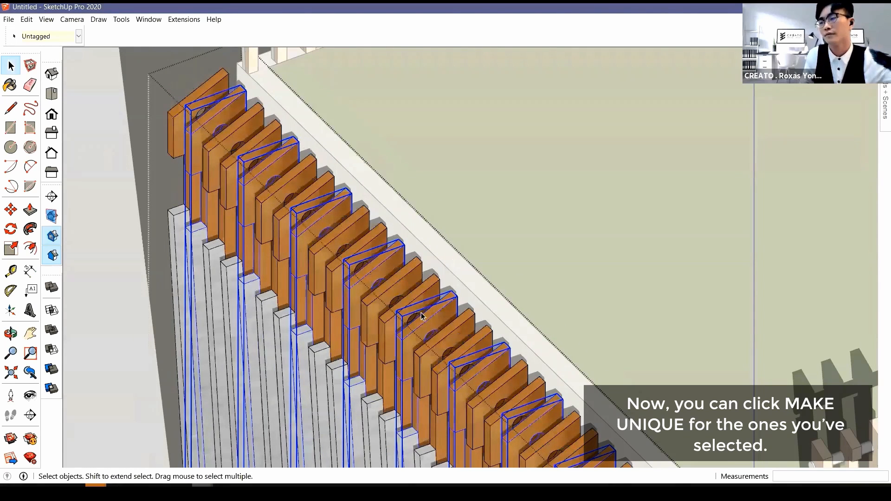
pyautogui.scroll(-2, 367, 288)
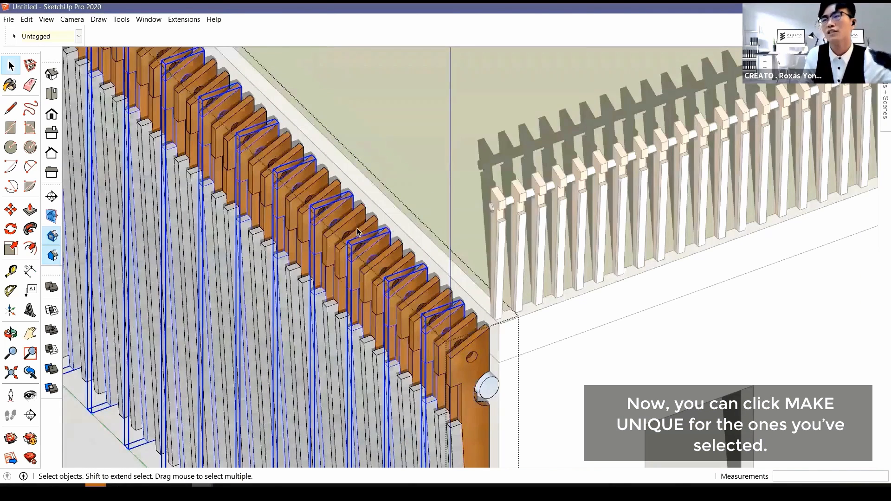
pyautogui.scroll(1, 323, 250)
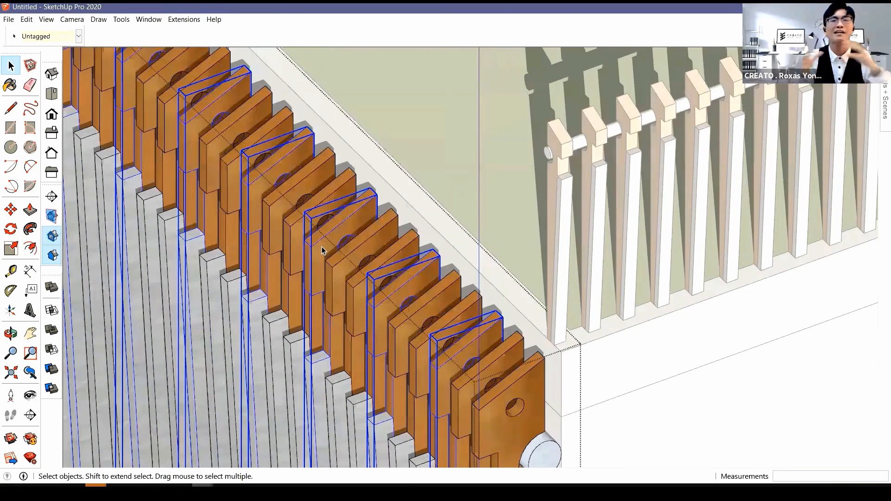
pyautogui.scroll(-1, 323, 251)
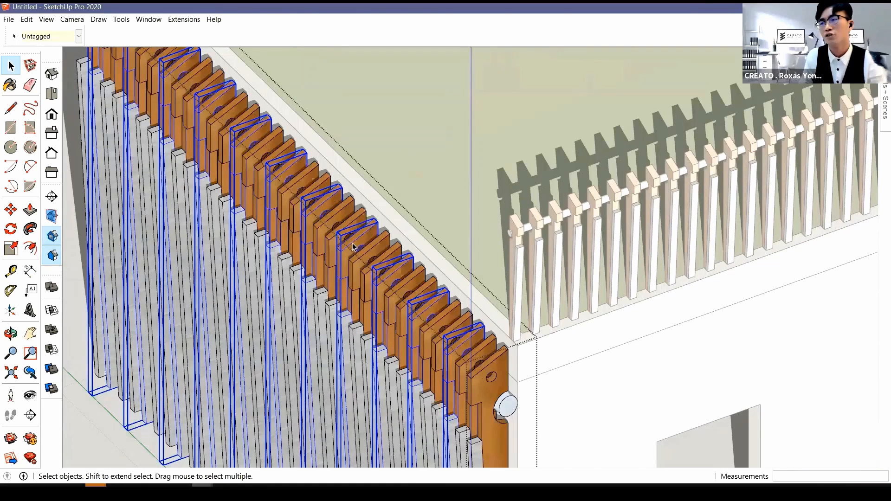
pyautogui.click(364, 235)
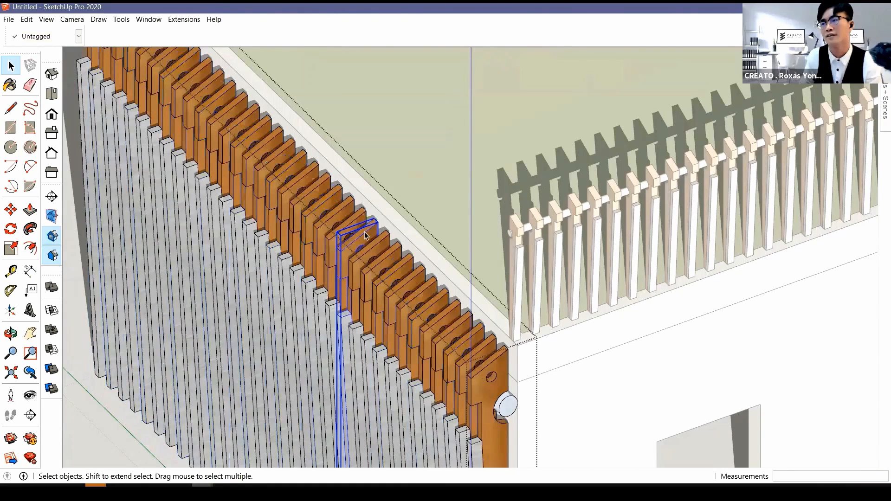
# Step: Open the picked slat and move its inner top edge vertically upward by about 155 mm
pyautogui.doubleClick(376, 229)
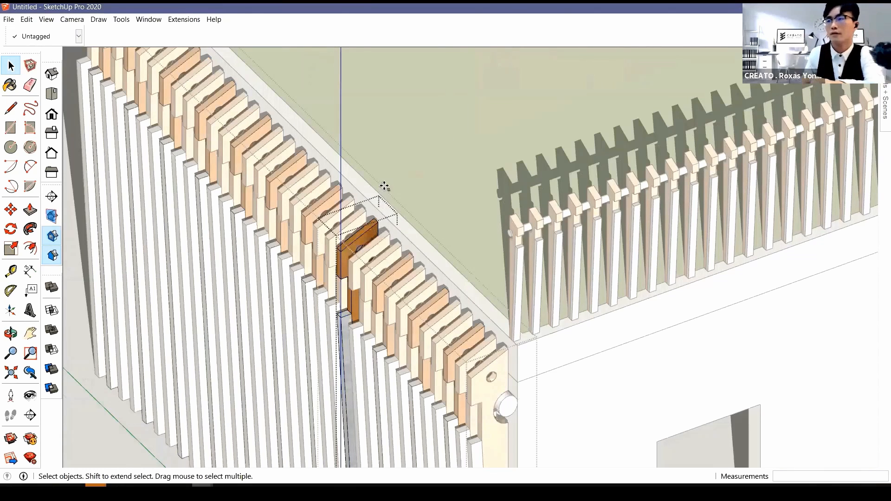
pyautogui.scroll(3, 382, 190)
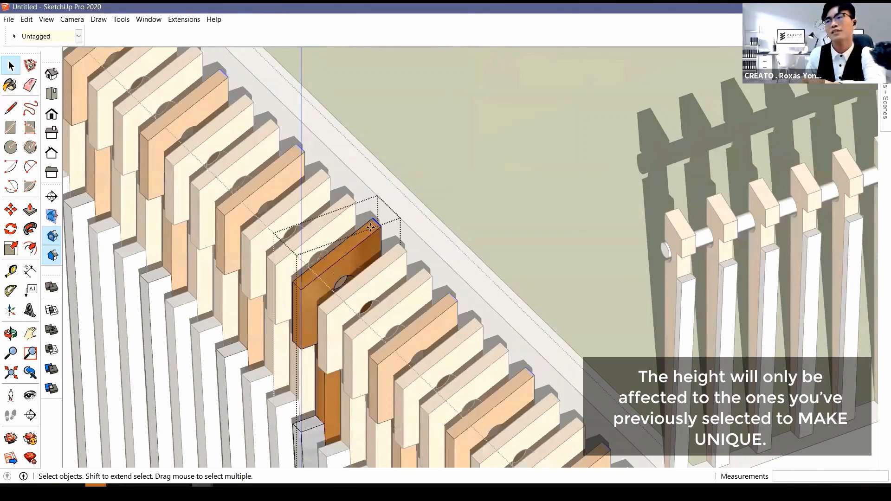
pyautogui.press('m')
pyautogui.click(374, 220)
pyautogui.press('Up')
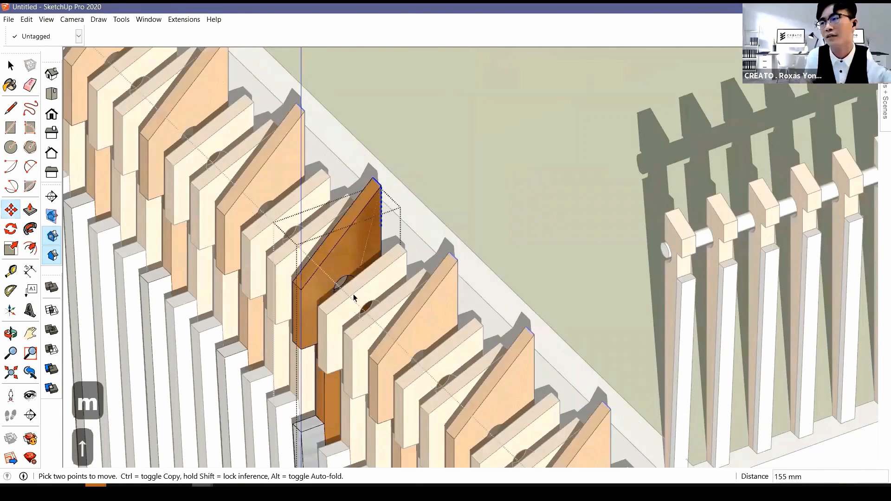
pyautogui.scroll(-4, 352, 287)
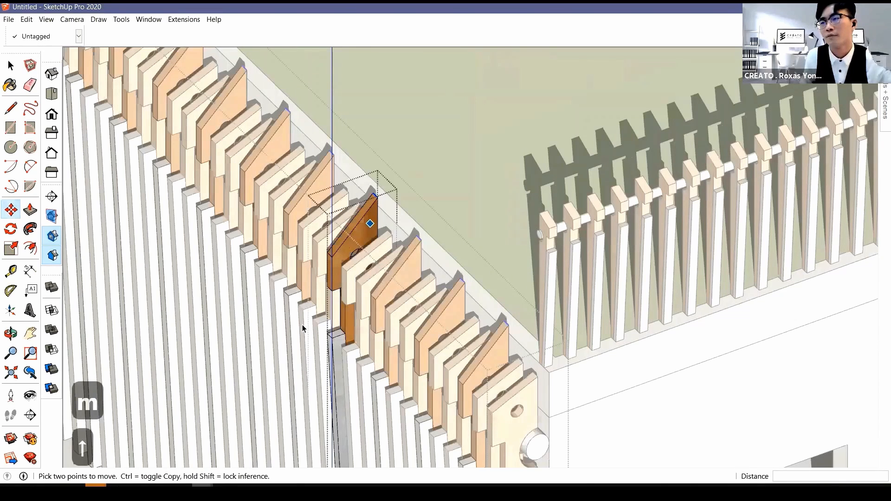
pyautogui.scroll(-2, 315, 316)
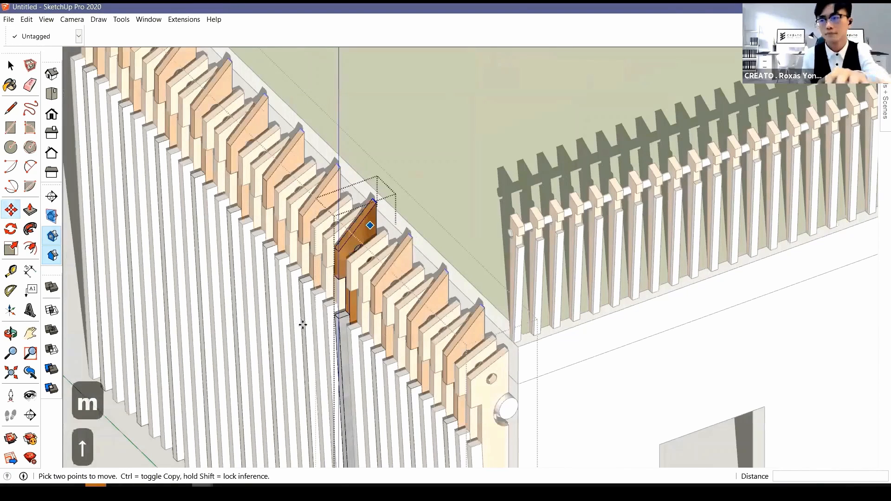
# Step: Move the top edge of the slat's grey strip about 383 mm down the vertical axis, and close the slat component
pyautogui.press('space')
pyautogui.scroll(3, 314, 421)
pyautogui.press('m')
pyautogui.click(315, 421)
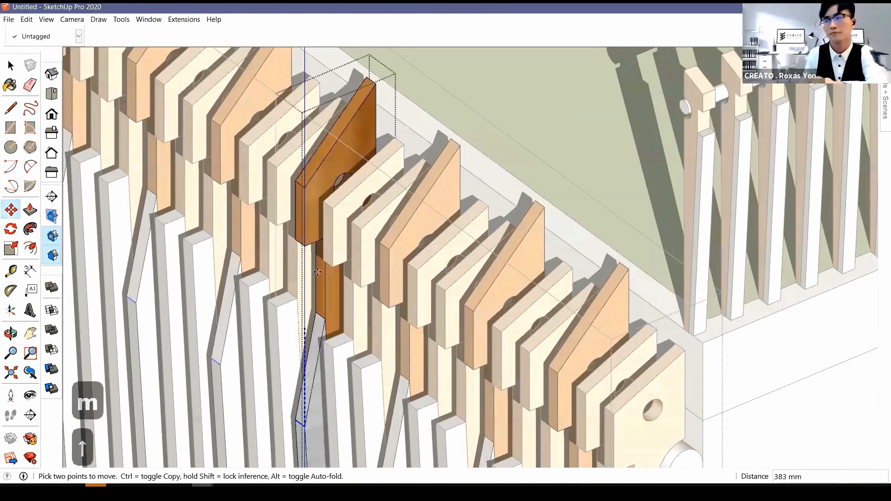
pyautogui.moveTo(316, 338); pyautogui.dragTo(313, 342, button='middle')
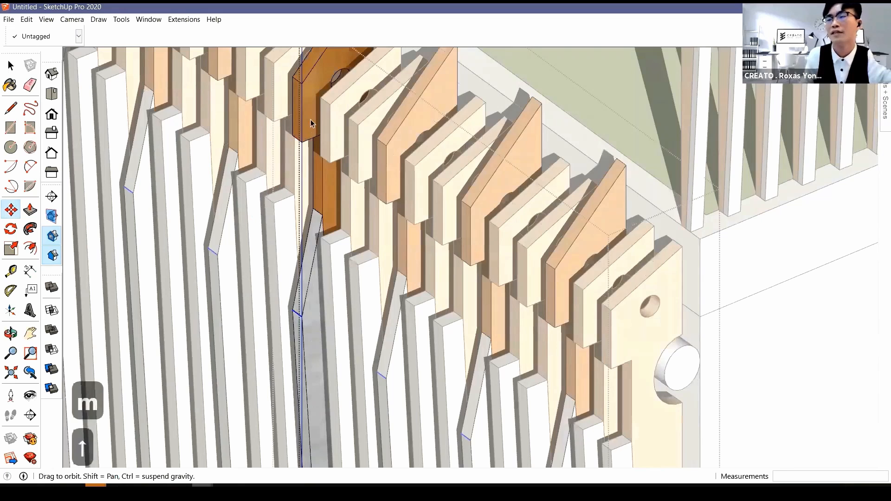
pyautogui.scroll(-5, 317, 171)
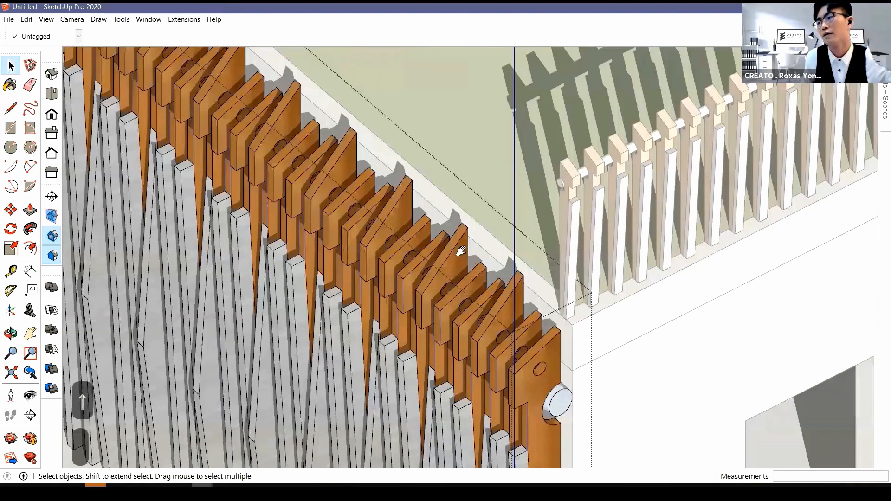
# Step: Select another set of every third slat, starting at the corner slat, and create a component from the set
pyautogui.keyDown('shift'); pyautogui.moveTo(570, 320); pyautogui.dragTo(593, 331, button='middle'); pyautogui.keyUp('shift')
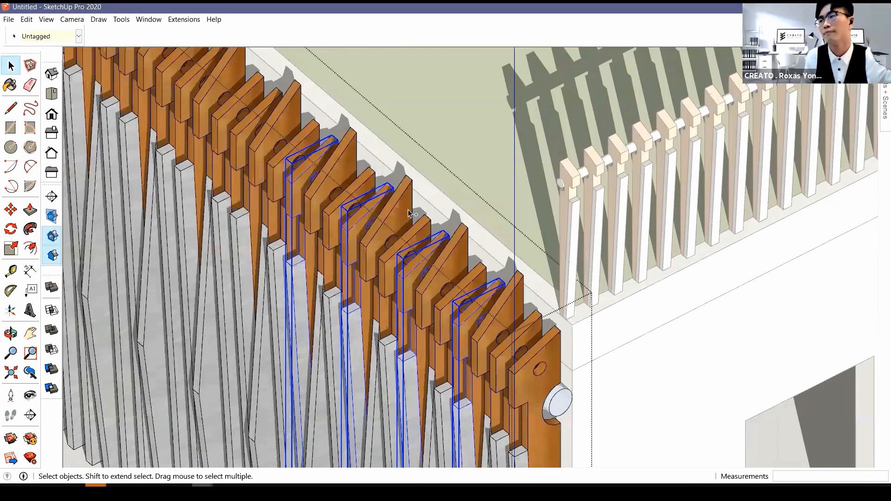
pyautogui.moveTo(402, 199); pyautogui.dragTo(334, 164, button='middle')
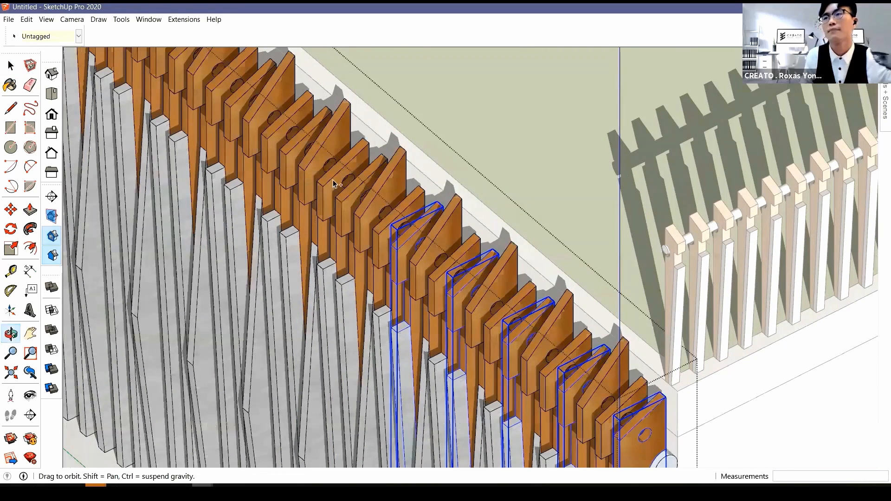
pyautogui.press('space')
pyautogui.scroll(2, 272, 135)
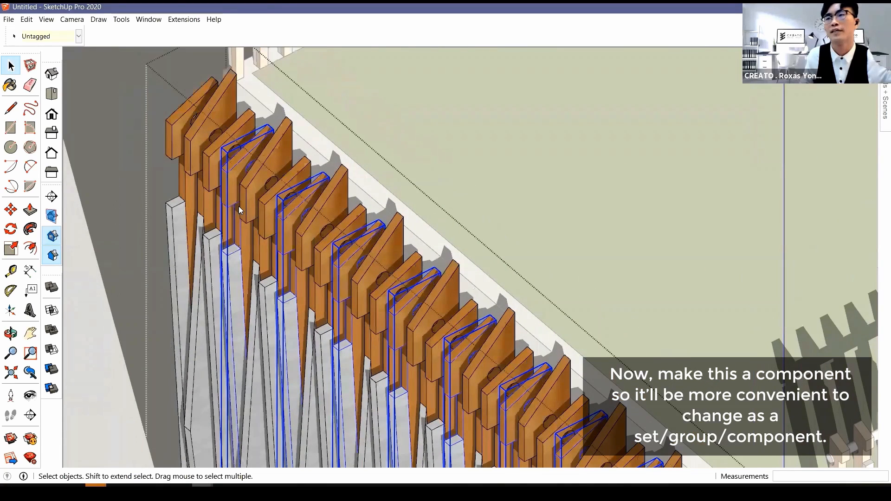
pyautogui.rightClick(240, 210)
pyautogui.click(232, 205)
pyautogui.press('Return')
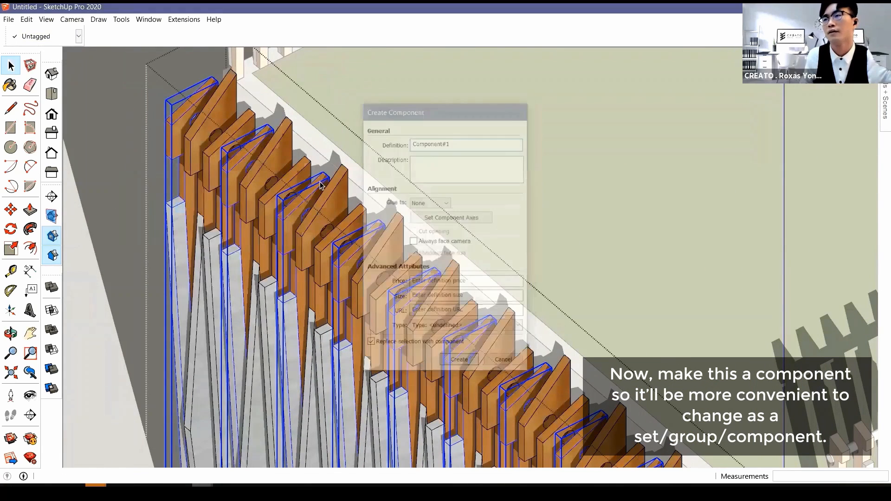
# Step: Open the first slat of the remaining every-third set near the far end of the side fence
pyautogui.moveTo(326, 178); pyautogui.dragTo(228, 138, button='middle')
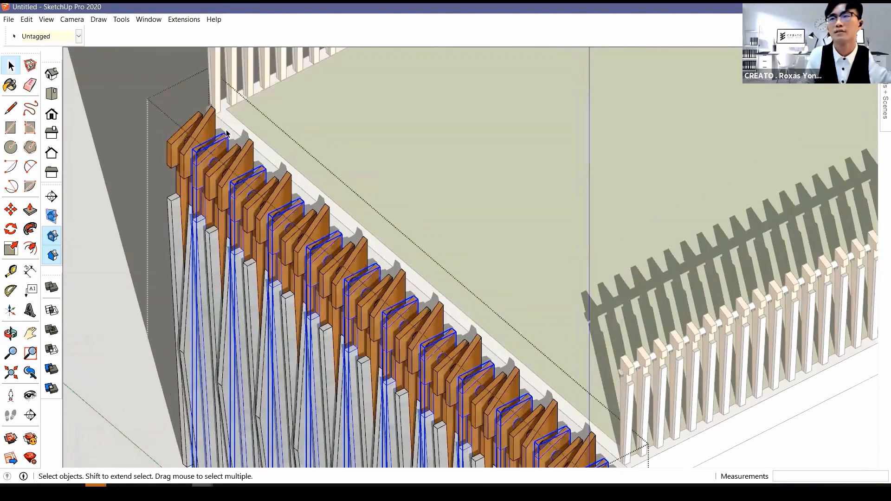
pyautogui.scroll(3, 226, 146)
pyautogui.doubleClick(227, 144)
pyautogui.click(226, 145)
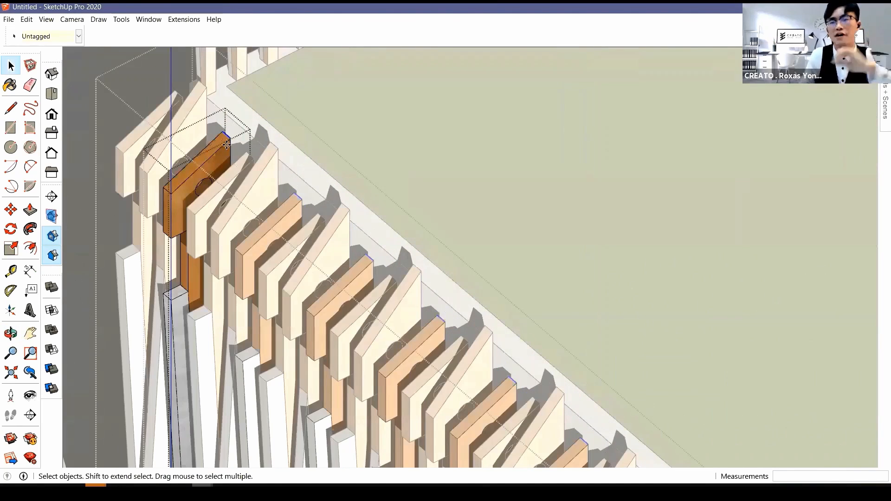
pyautogui.scroll(1, 240, 110)
pyautogui.scroll(1, 229, 112)
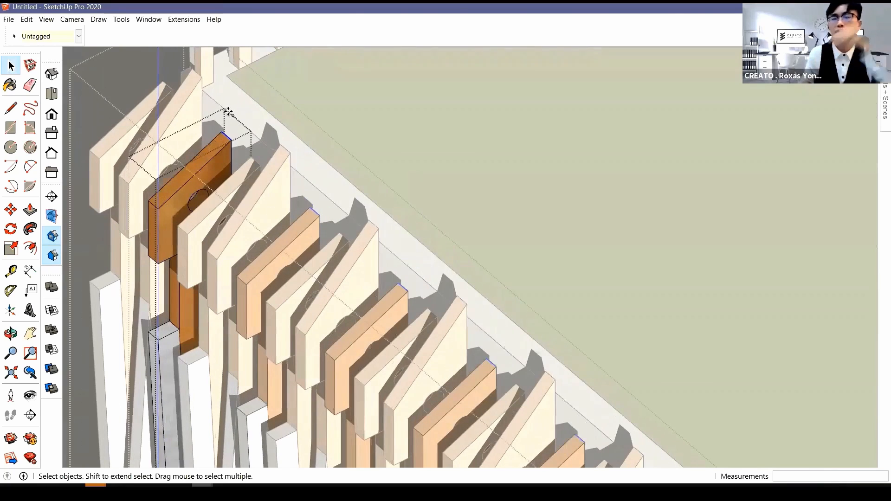
# Step: Try to move the open slat's inner top edge 80 mm along the vertical axis
pyautogui.press('m')
pyautogui.scroll(1, 230, 136)
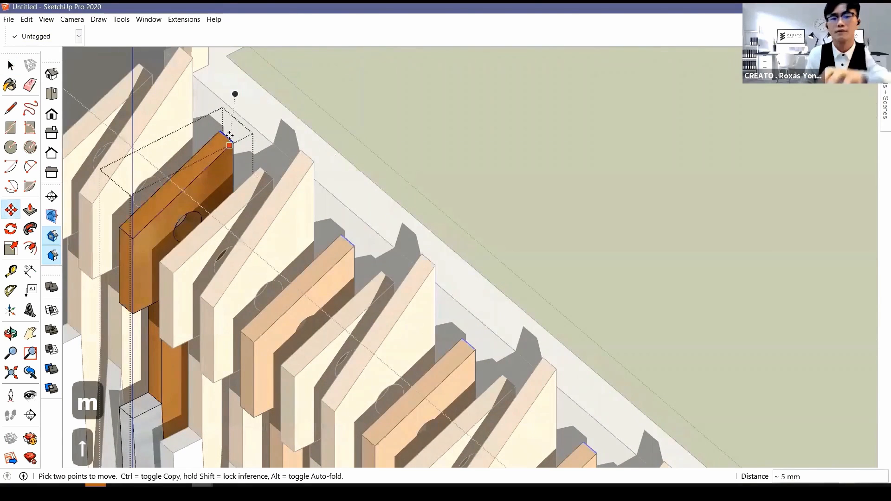
pyautogui.press('Escape')
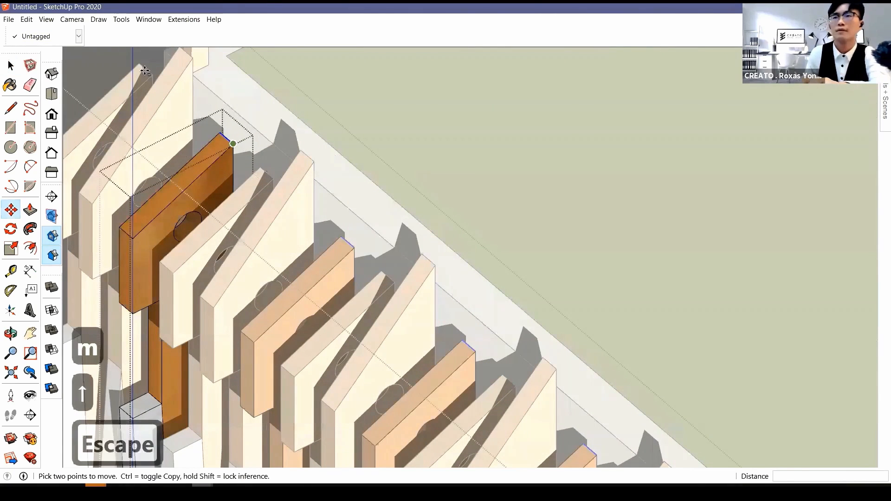
pyautogui.click(226, 139)
pyautogui.press('Up')
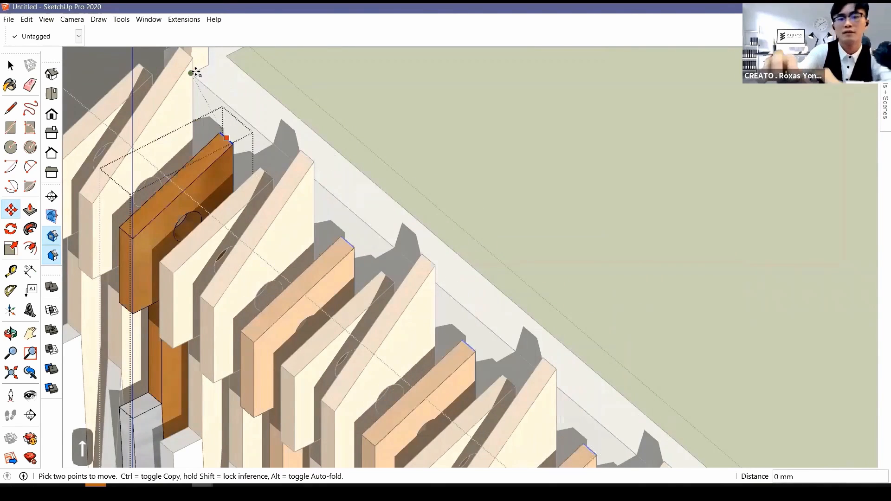
pyautogui.write('80')
pyautogui.press('Return')
# Step: Move the open slat's inner top edge vertically upward by 80 mm, and leave the Move tool
pyautogui.click(232, 142)
pyautogui.press('Up')
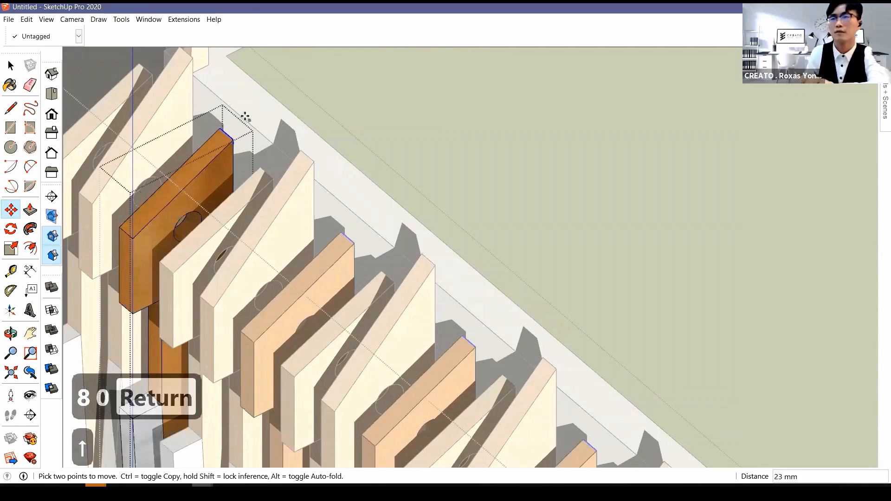
pyautogui.moveTo(198, 106); pyautogui.dragTo(228, 133, button='middle')
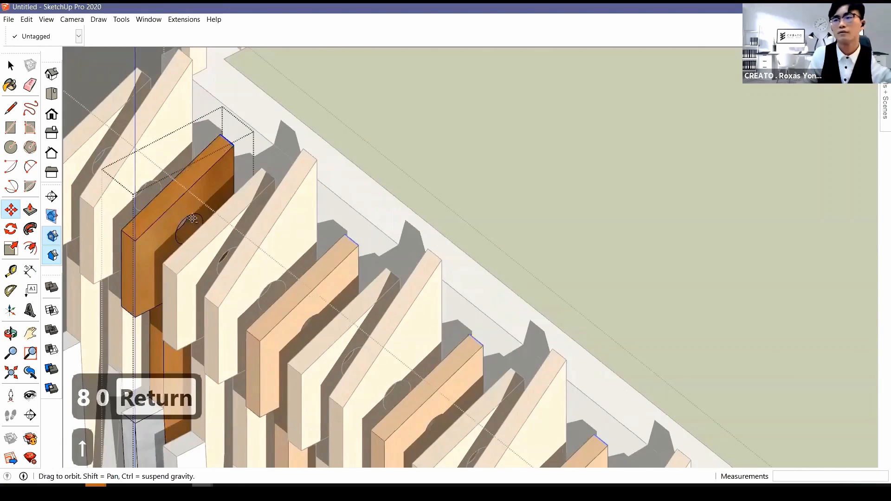
pyautogui.moveTo(192, 223); pyautogui.dragTo(193, 219, button='middle')
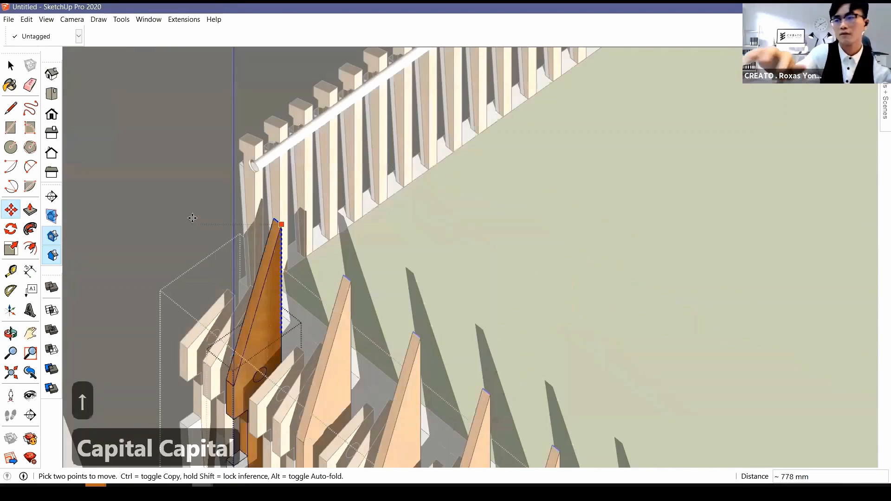
pyautogui.write('80')
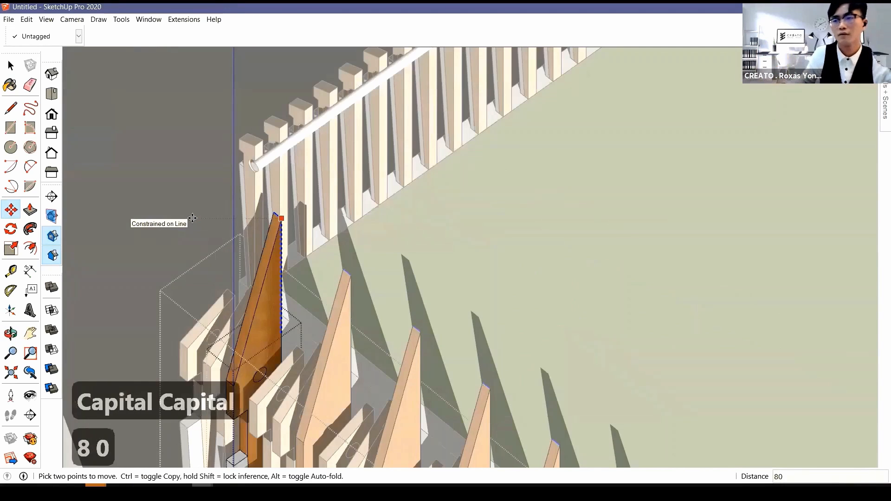
pyautogui.press('Return')
pyautogui.keyDown('shift'); pyautogui.moveTo(395, 237); pyautogui.dragTo(418, 250, button='middle'); pyautogui.keyUp('shift')
pyautogui.press('space')
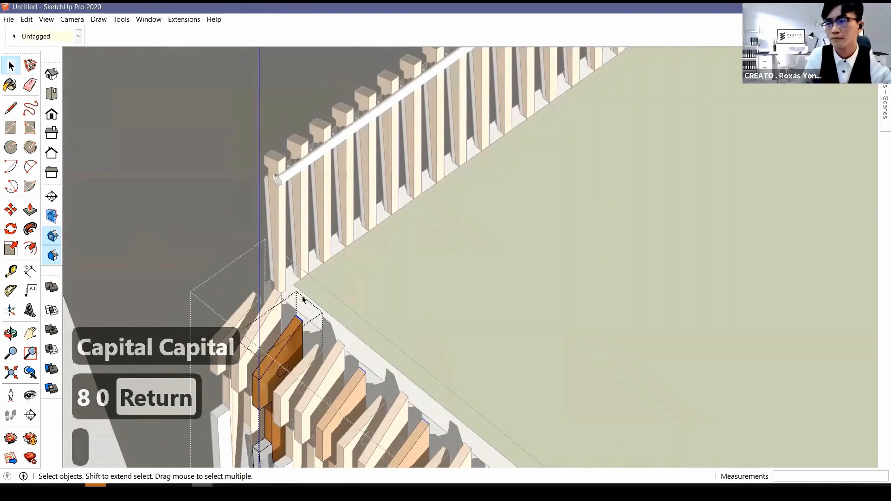
# Step: Move the open slat's outer bend edge 600 mm downward along the vertical axis, and close the slat component
pyautogui.moveTo(302, 299); pyautogui.dragTo(306, 300, button='middle')
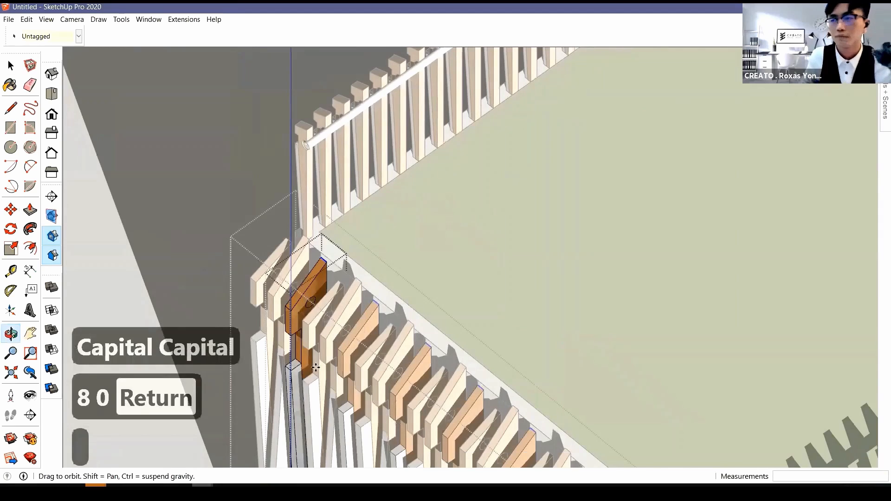
pyautogui.scroll(3, 304, 388)
pyautogui.press('m')
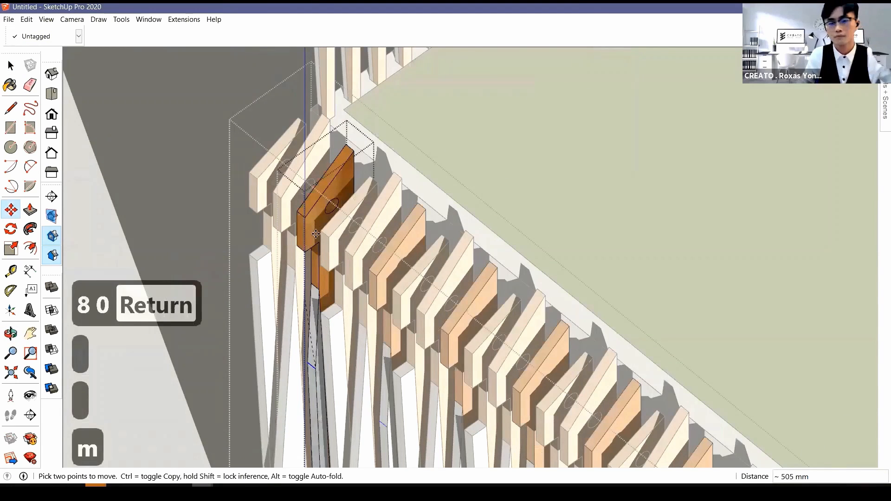
pyautogui.moveTo(316, 233); pyautogui.dragTo(313, 232, button='middle')
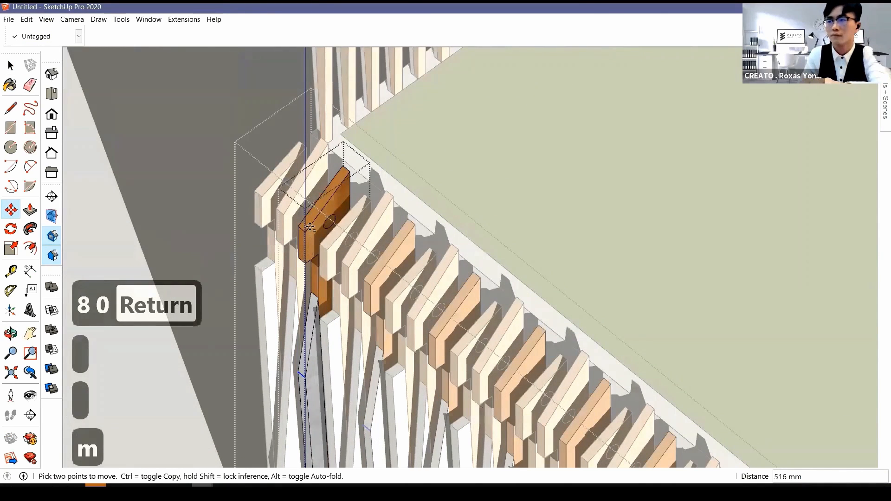
pyautogui.scroll(-1, 309, 226)
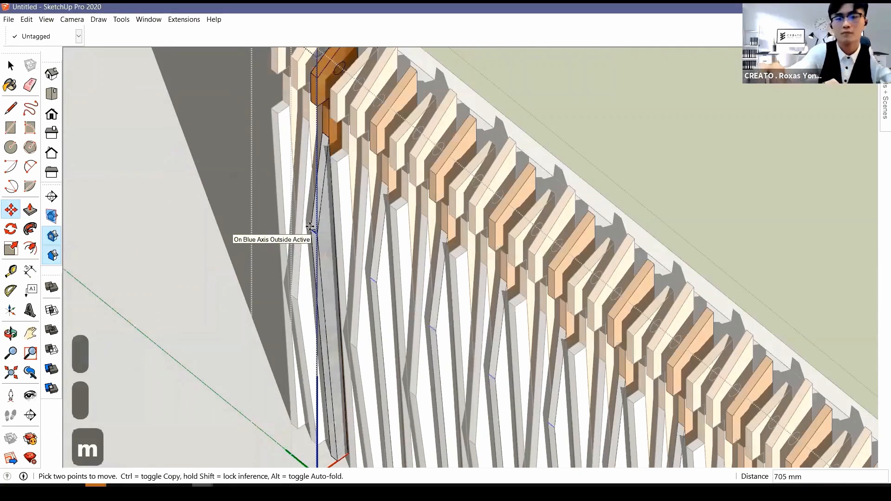
pyautogui.press('Up')
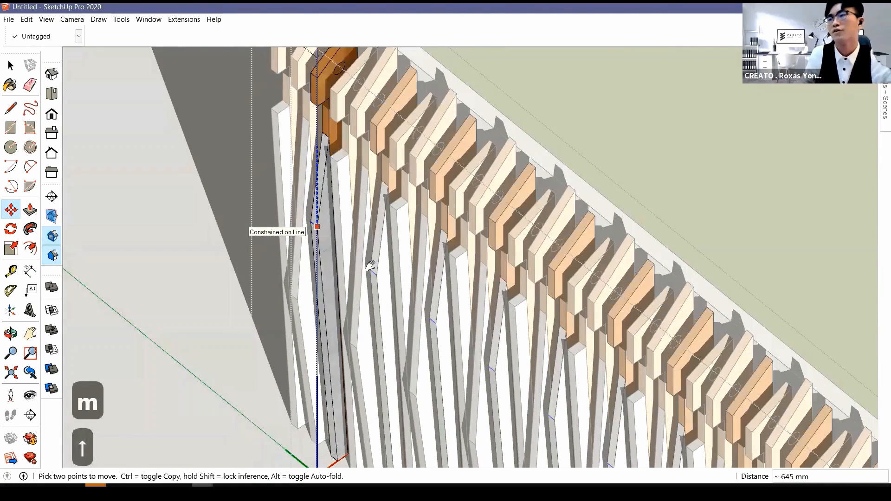
pyautogui.write('600')
pyautogui.press('Return')
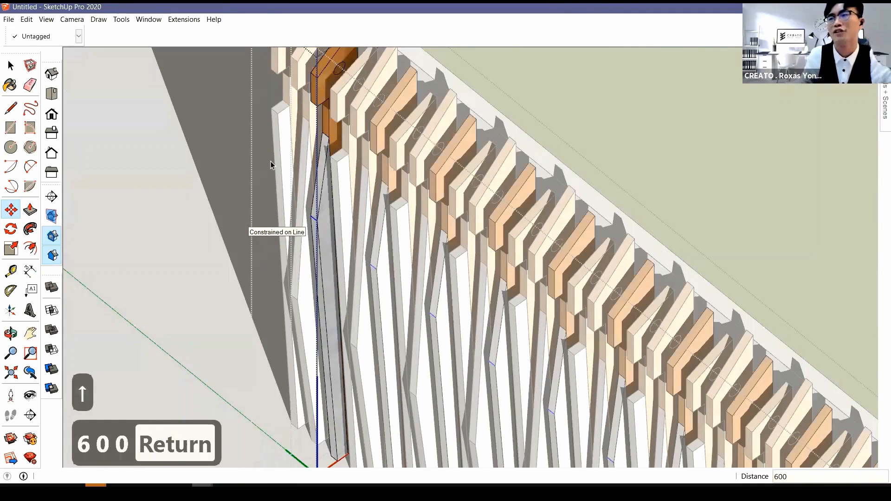
pyautogui.press('space')
pyautogui.scroll(-5, 294, 177)
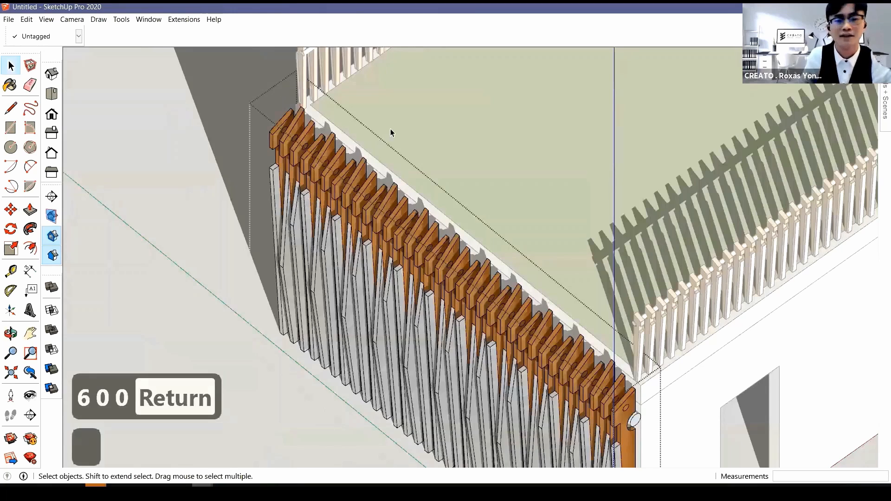
# Step: Hide the model's edges and orbit around the building to find an angle showing the slatted fence for a scene
pyautogui.scroll(5, 235, 350)
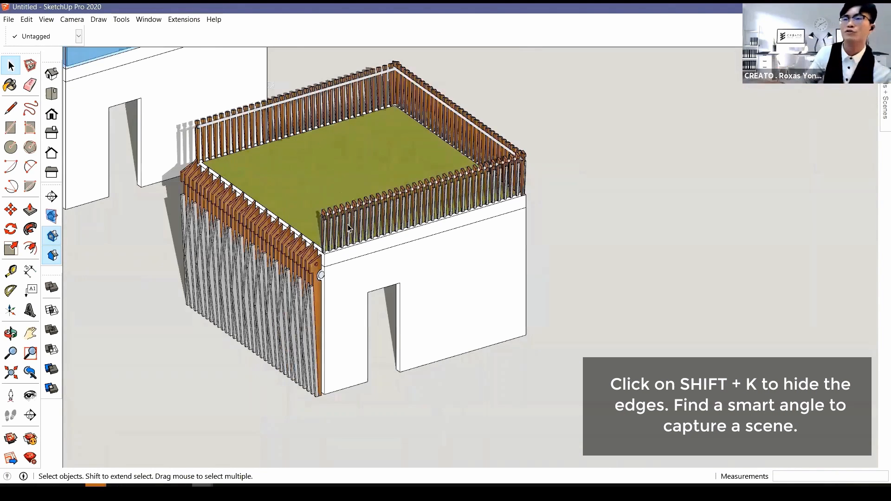
pyautogui.hotkey('shift', 'k')
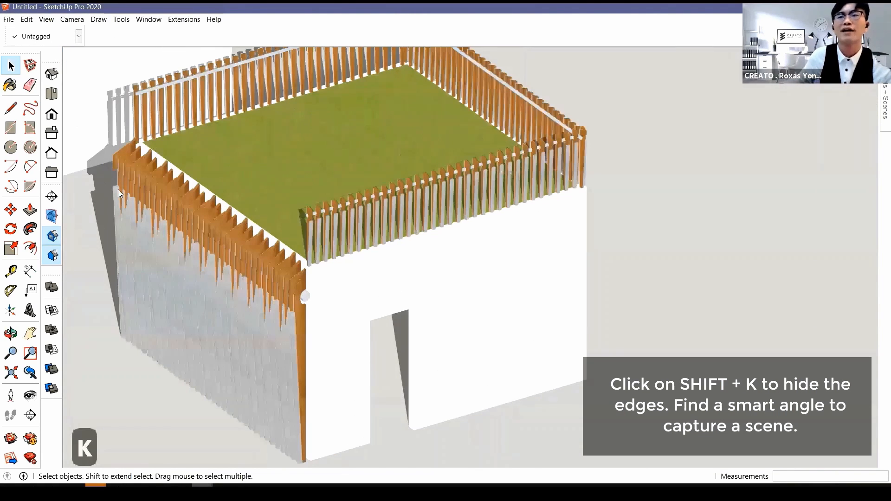
pyautogui.moveTo(119, 190); pyautogui.dragTo(136, 204, button='middle')
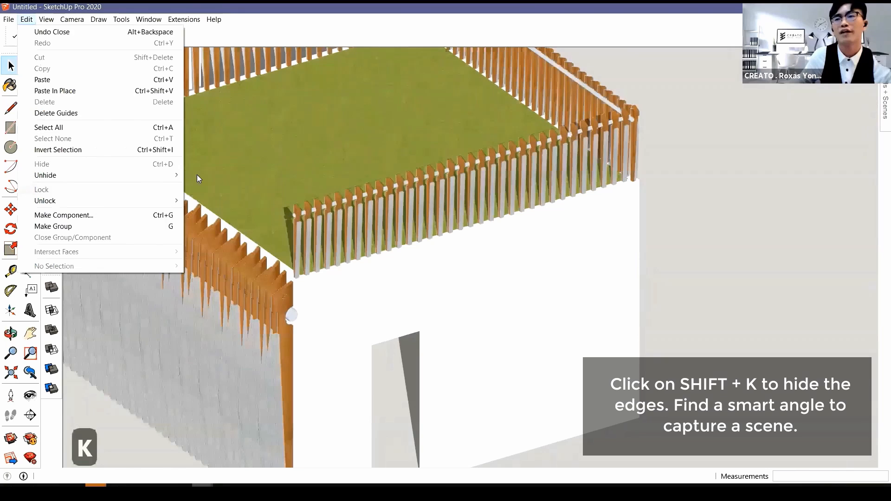
pyautogui.moveTo(93, 164)
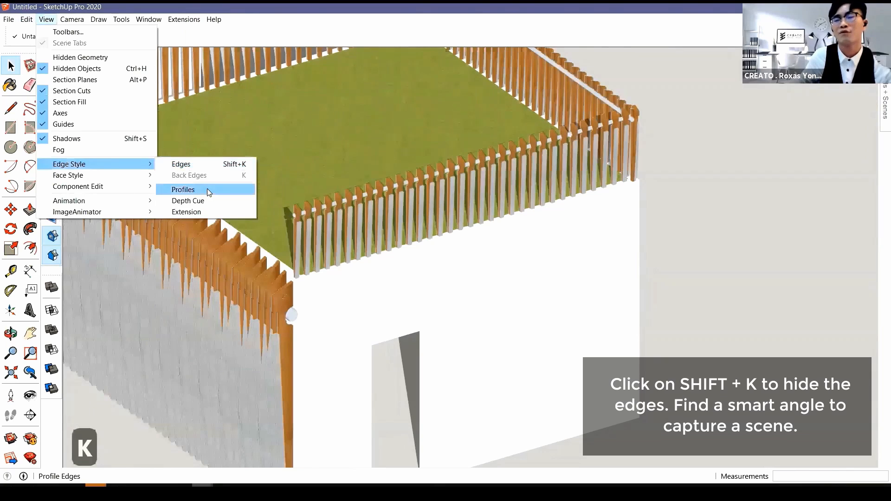
pyautogui.click(191, 328)
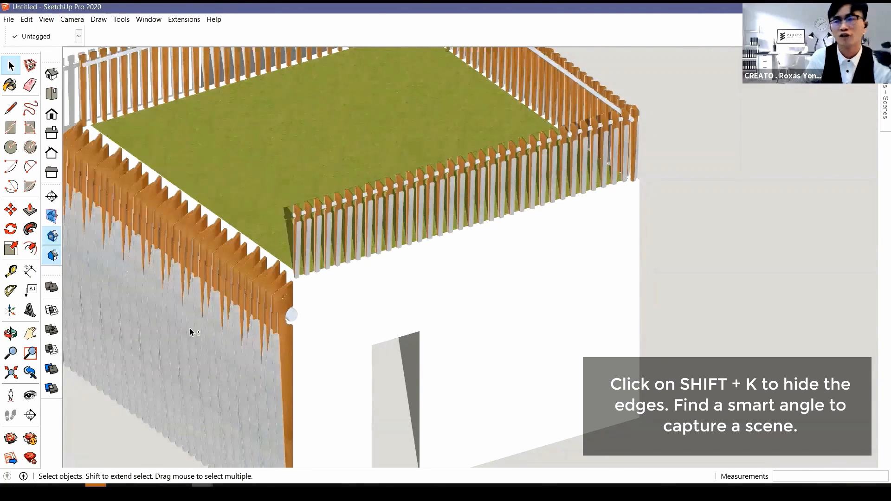
pyautogui.moveTo(355, 201); pyautogui.dragTo(76, 143, button='middle')
pyautogui.moveTo(269, 175); pyautogui.dragTo(647, 179, button='middle')
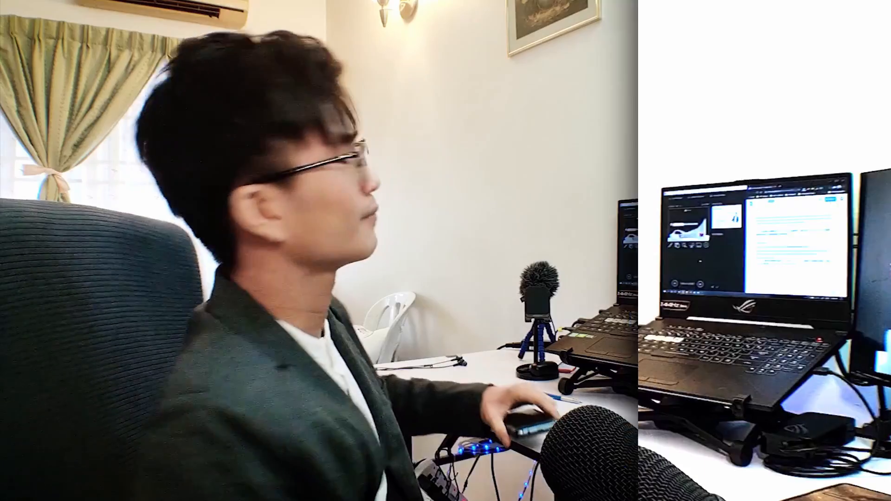